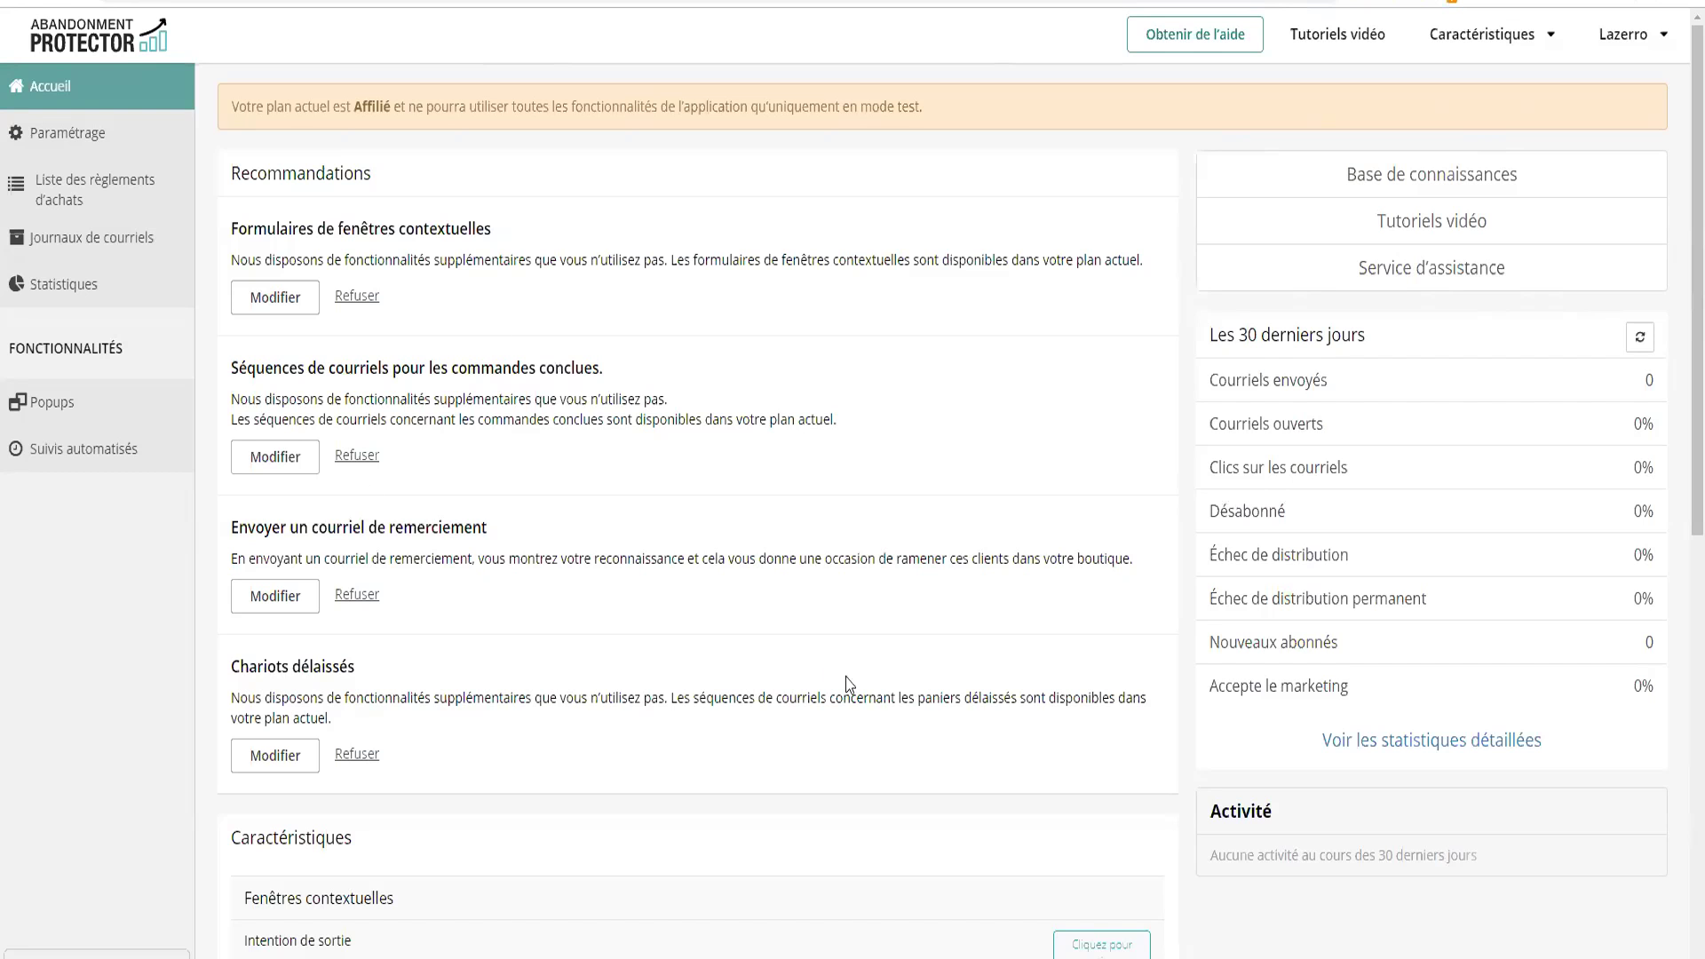
Bring up the Lazerro storefront window and scroll through its home page
mouse_move(457, 958)
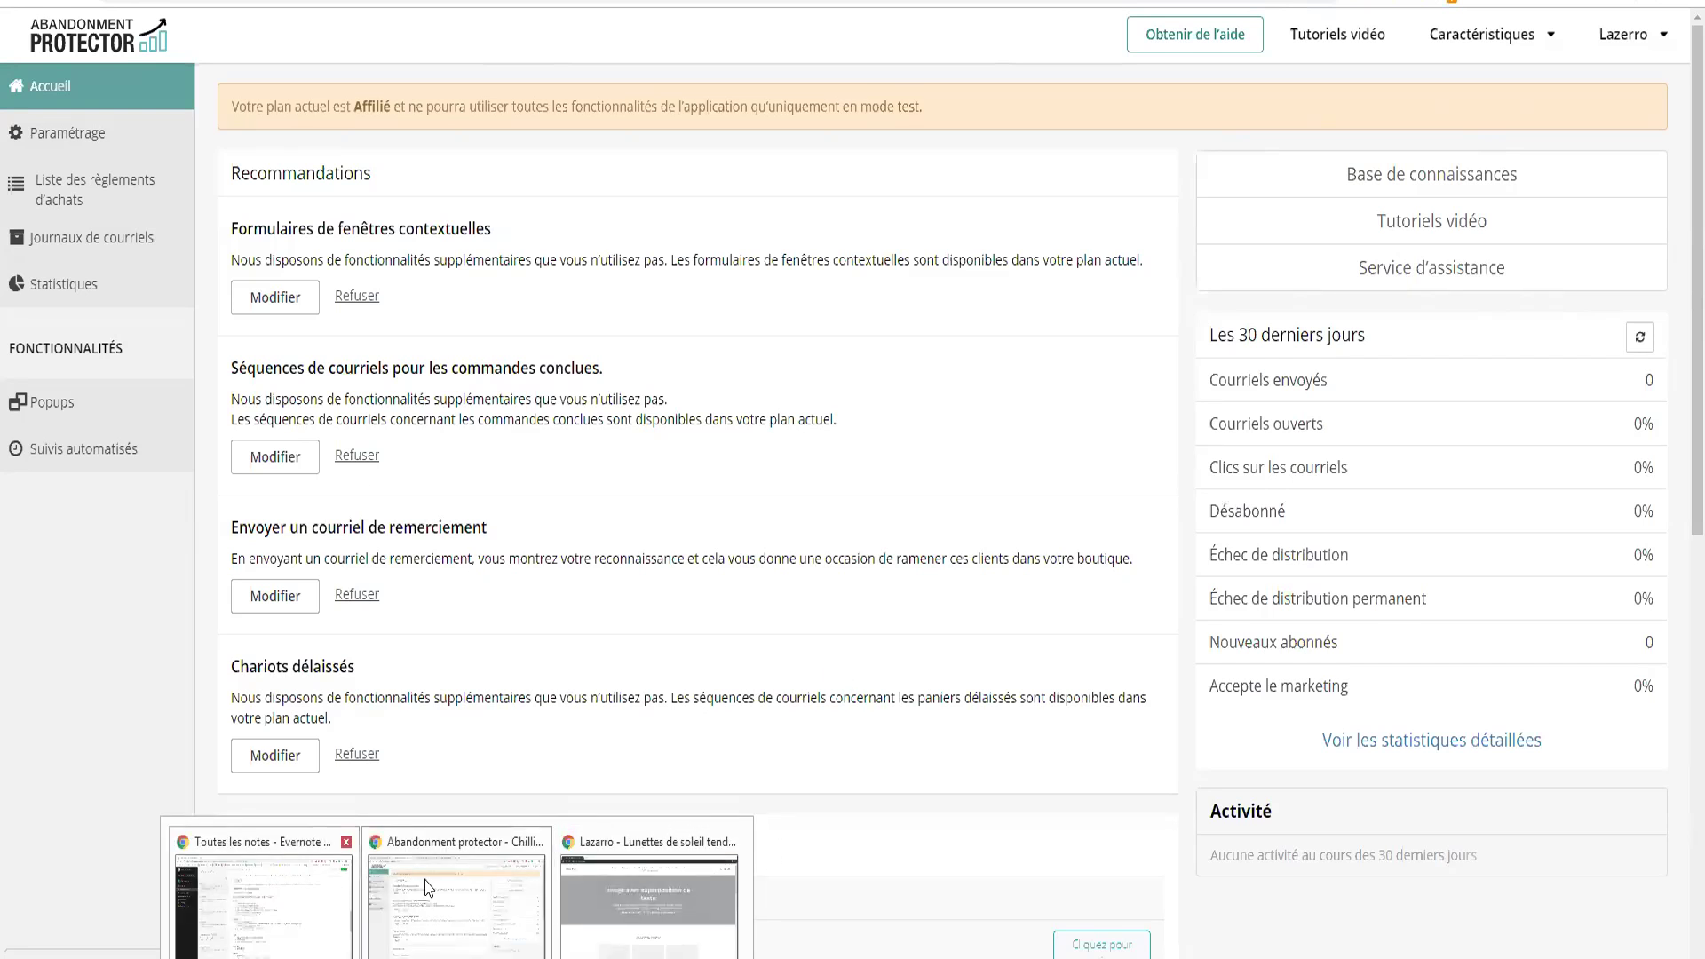
left_click(650, 909)
scroll(719, 273, "down", 9)
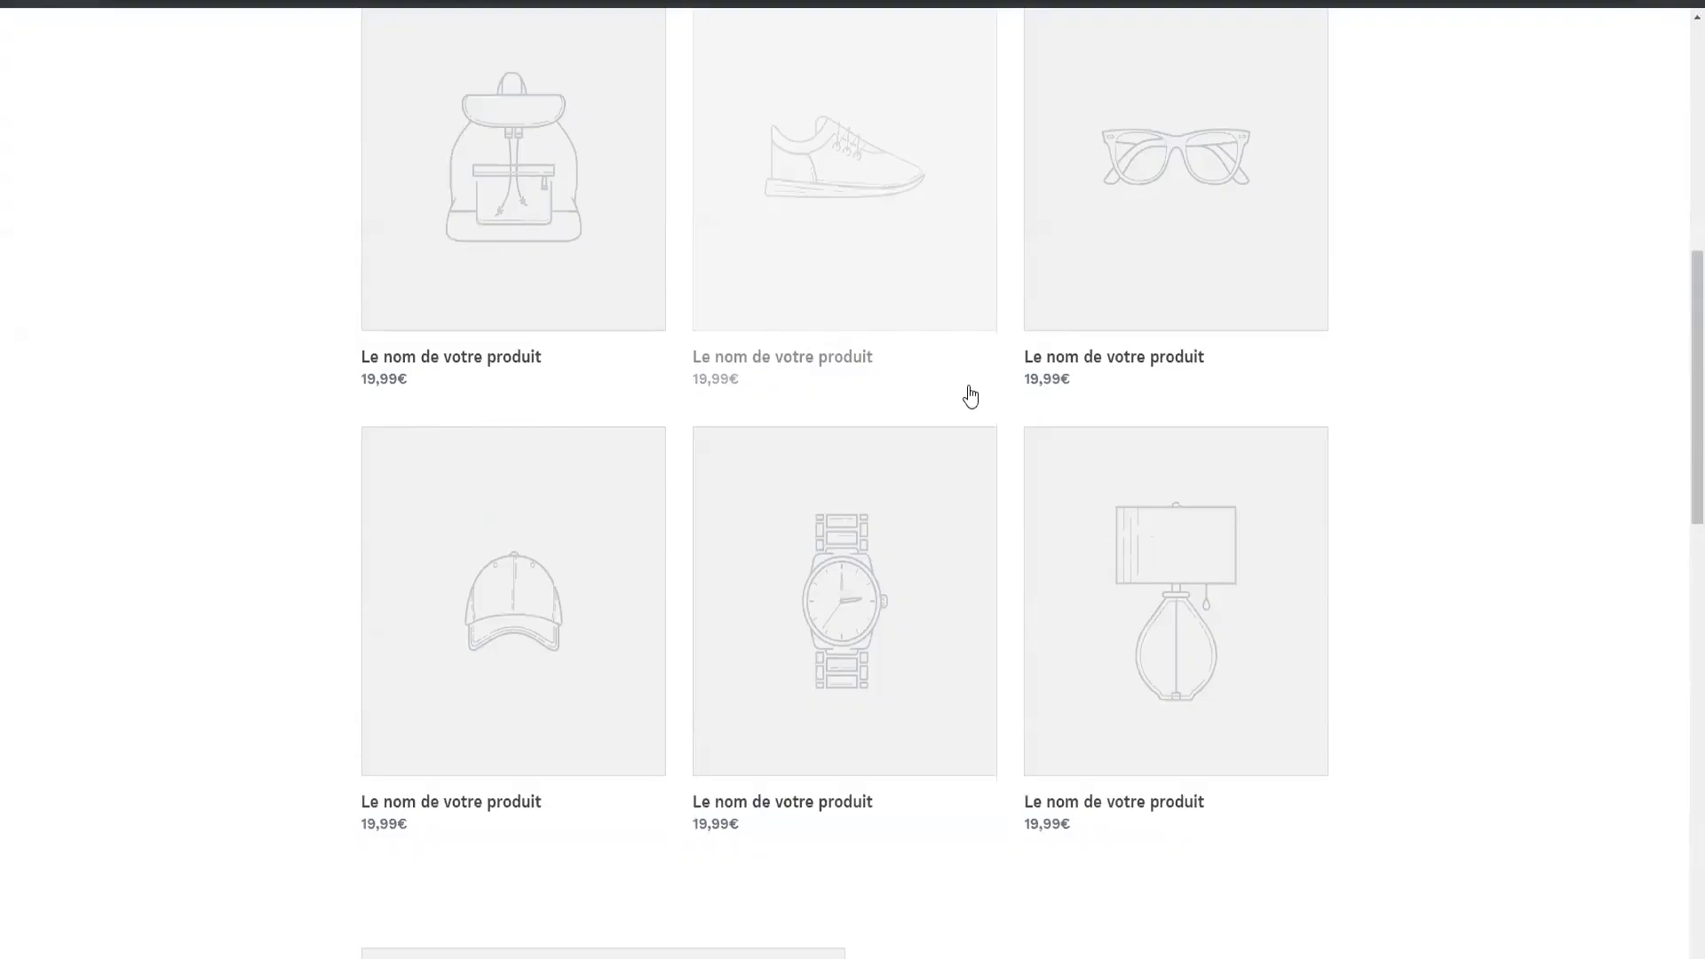
scroll(967, 392, "up", 7)
scroll(729, 366, "up", 3)
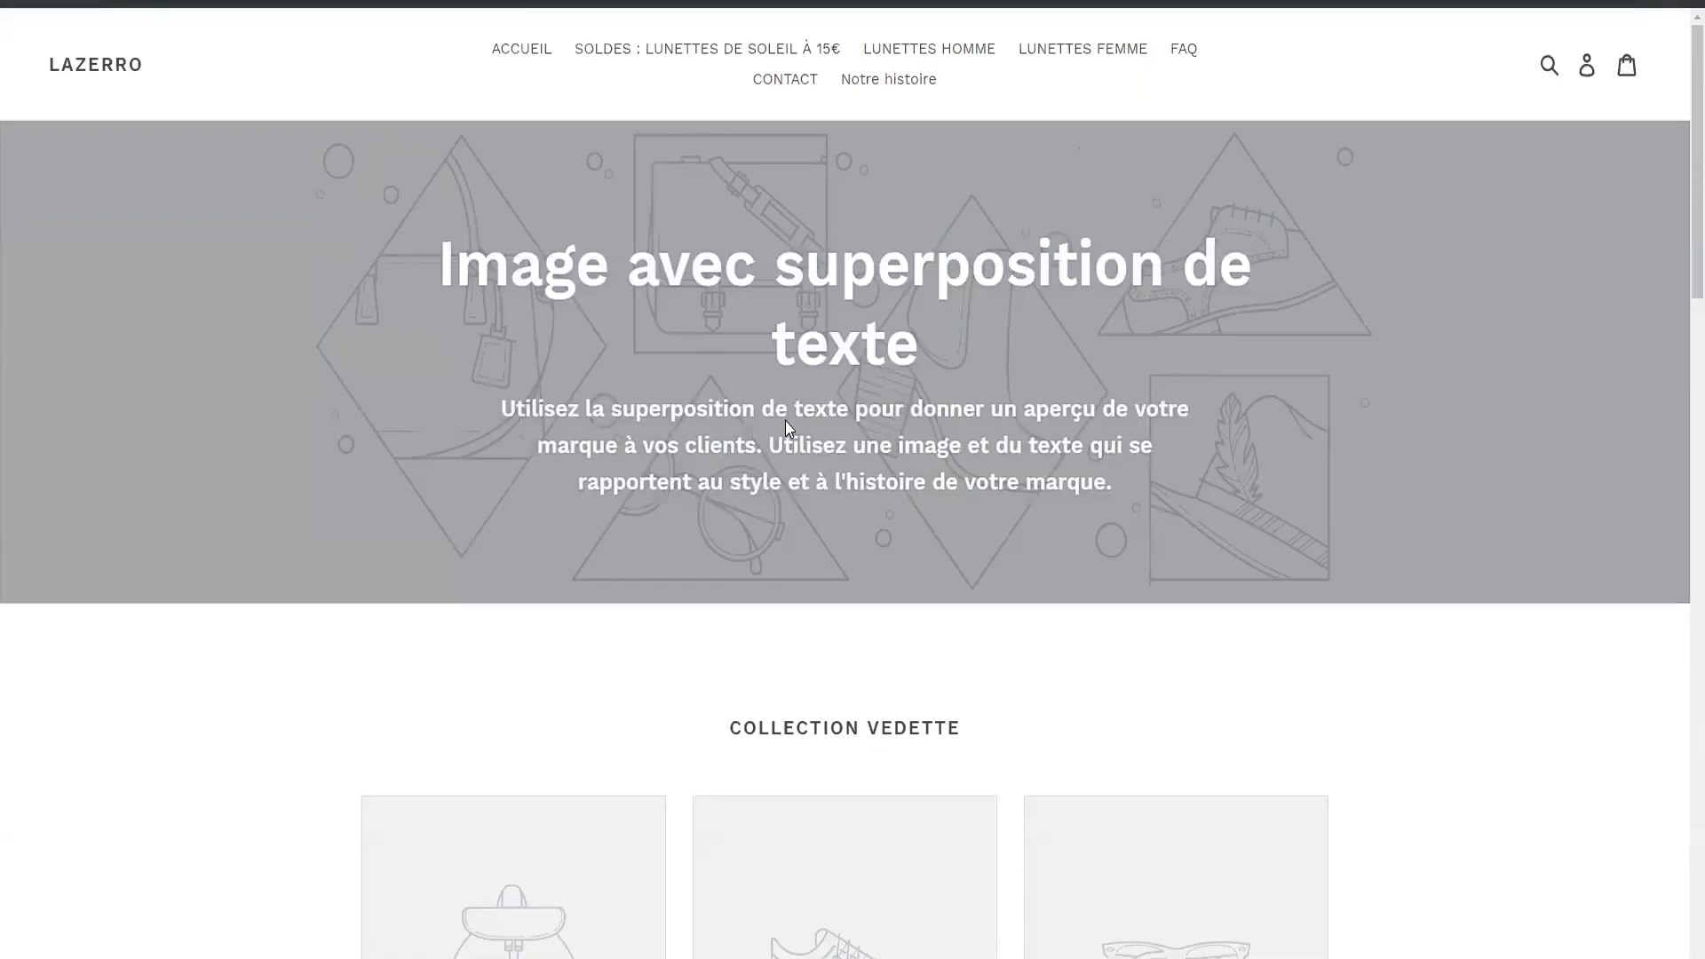
scroll(785, 421, "down", 15)
scroll(502, 449, "up", 5)
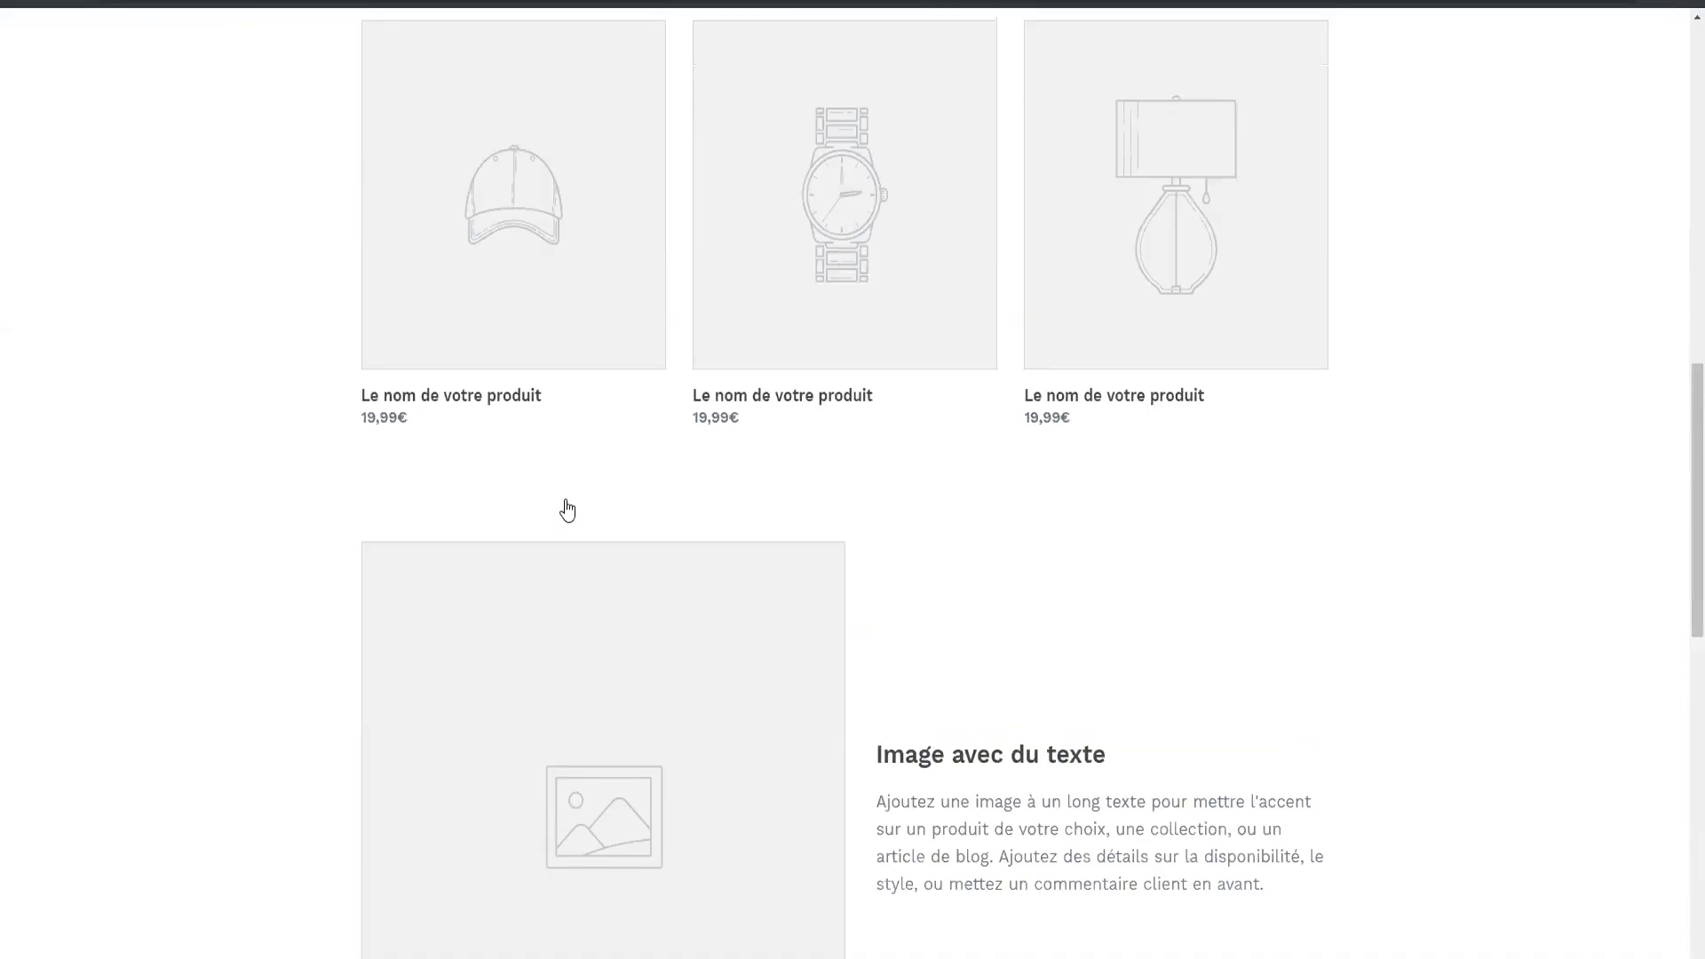
scroll(567, 510, "up", 8)
scroll(1074, 532, "down", 2)
scroll(1062, 514, "up", 2)
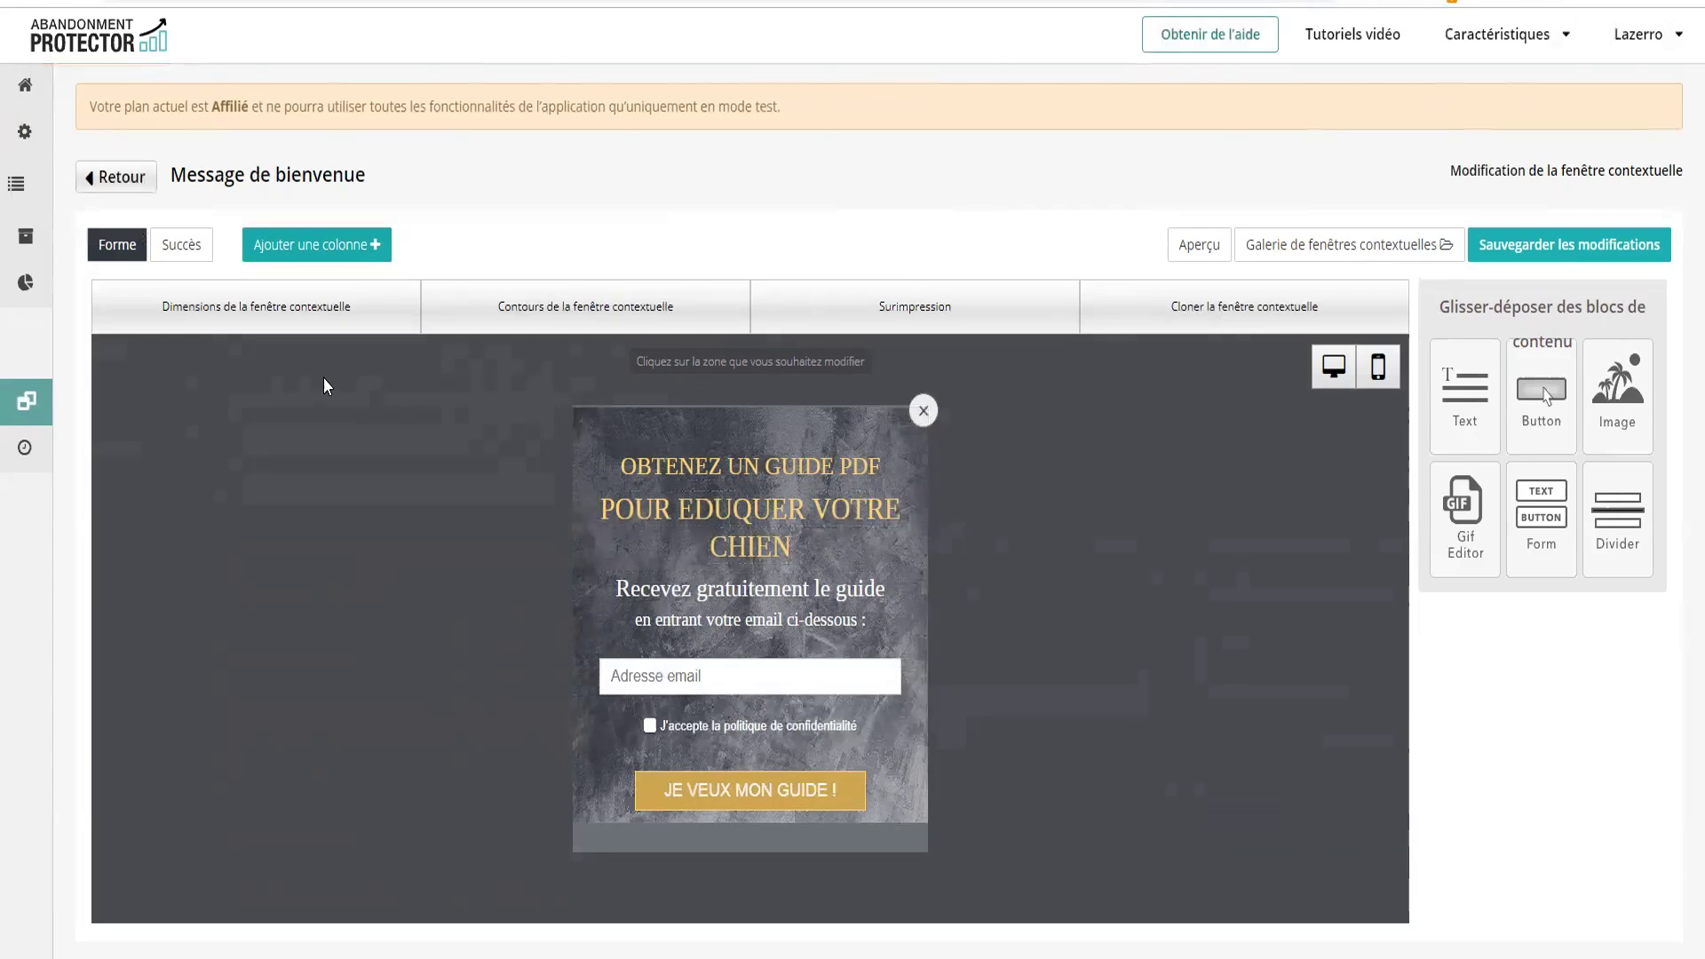
Go back from the popup editor to the Message de bienvenue overview with Retour
left_click(123, 178)
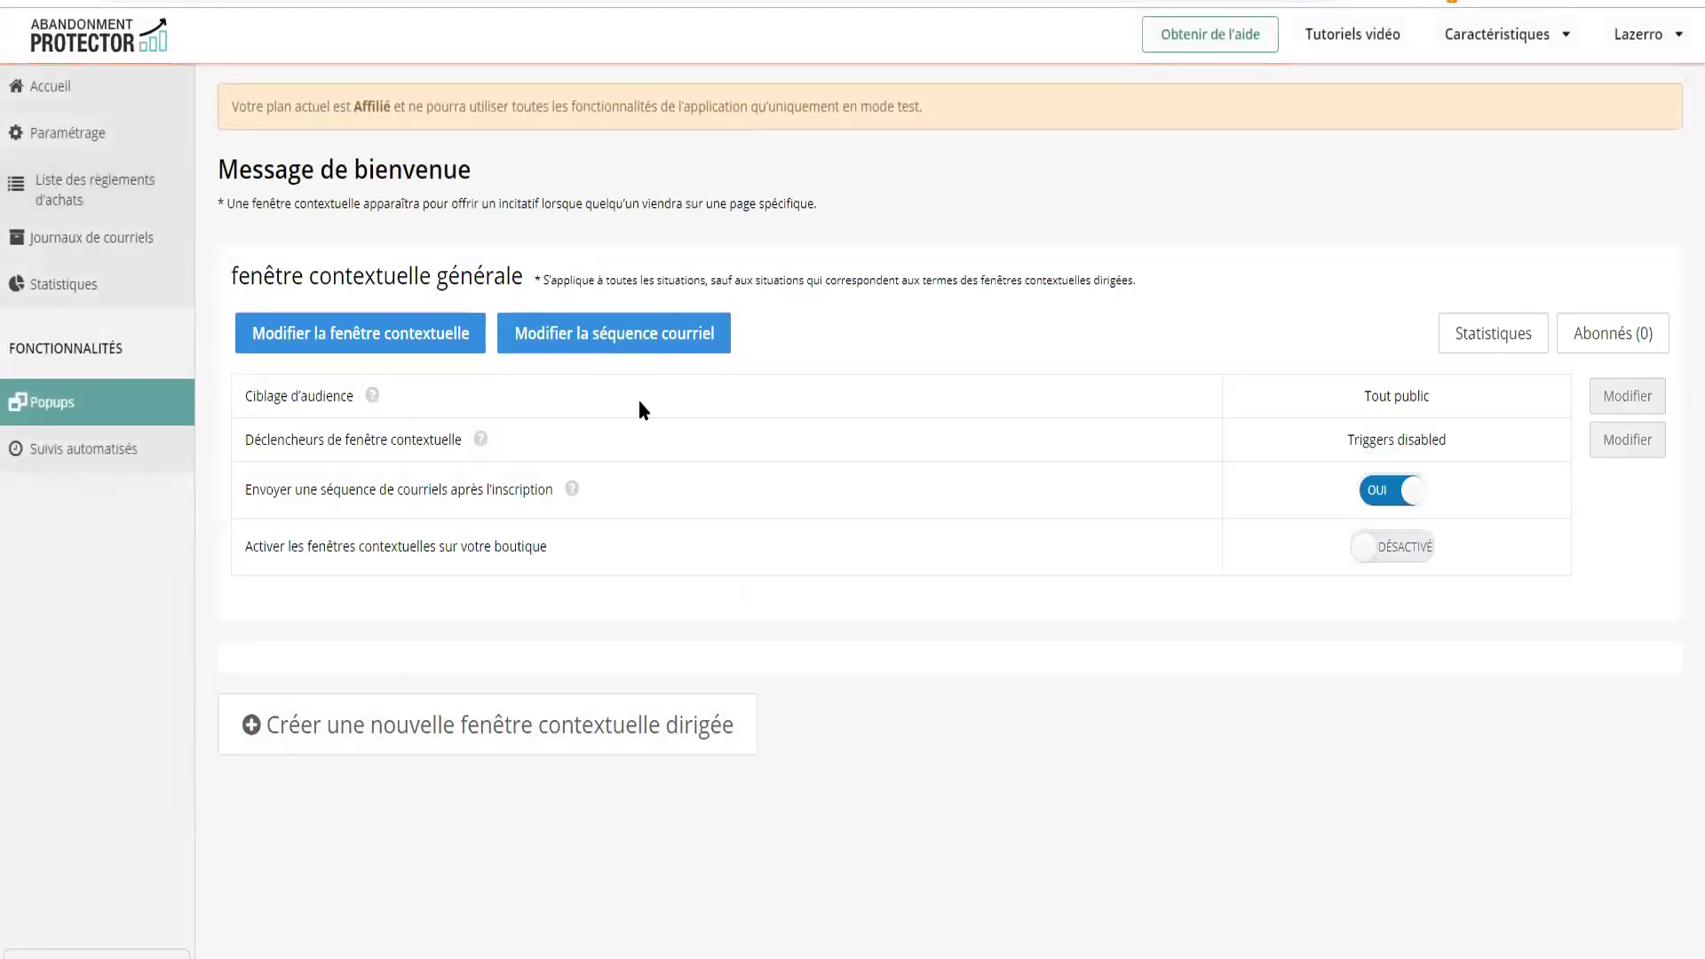
Open the welcome email sequence and scroll through the Premier email template
left_click(584, 343)
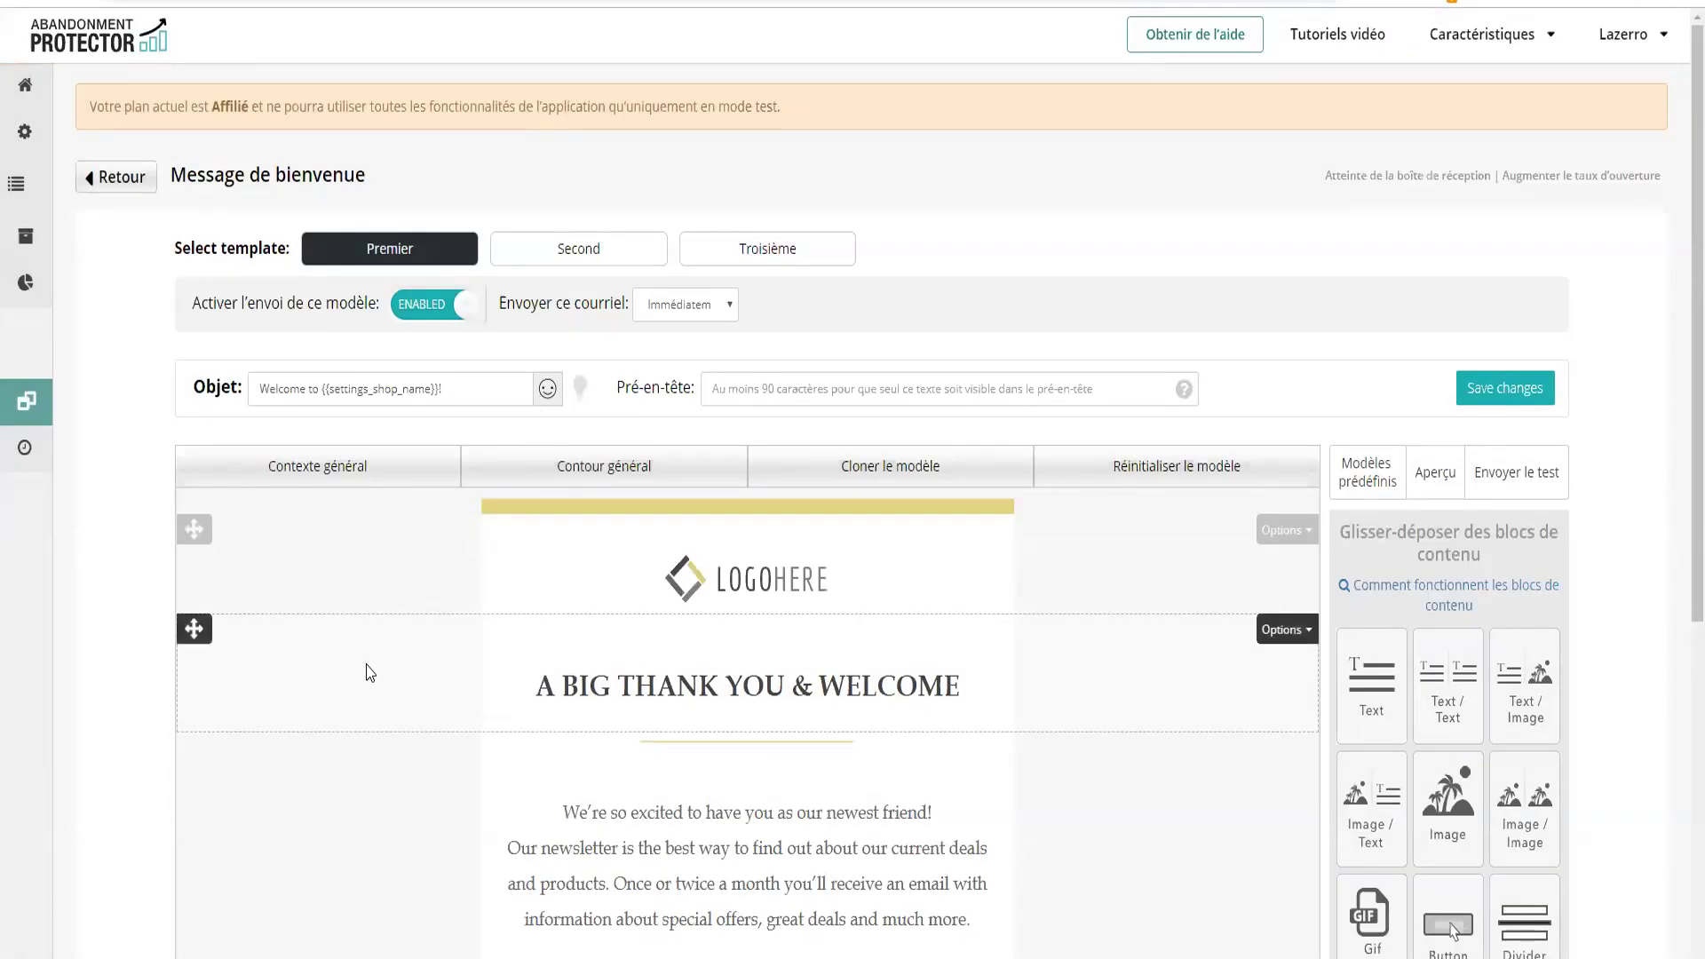
scroll(365, 669, "down", 2)
scroll(669, 567, "down", 2)
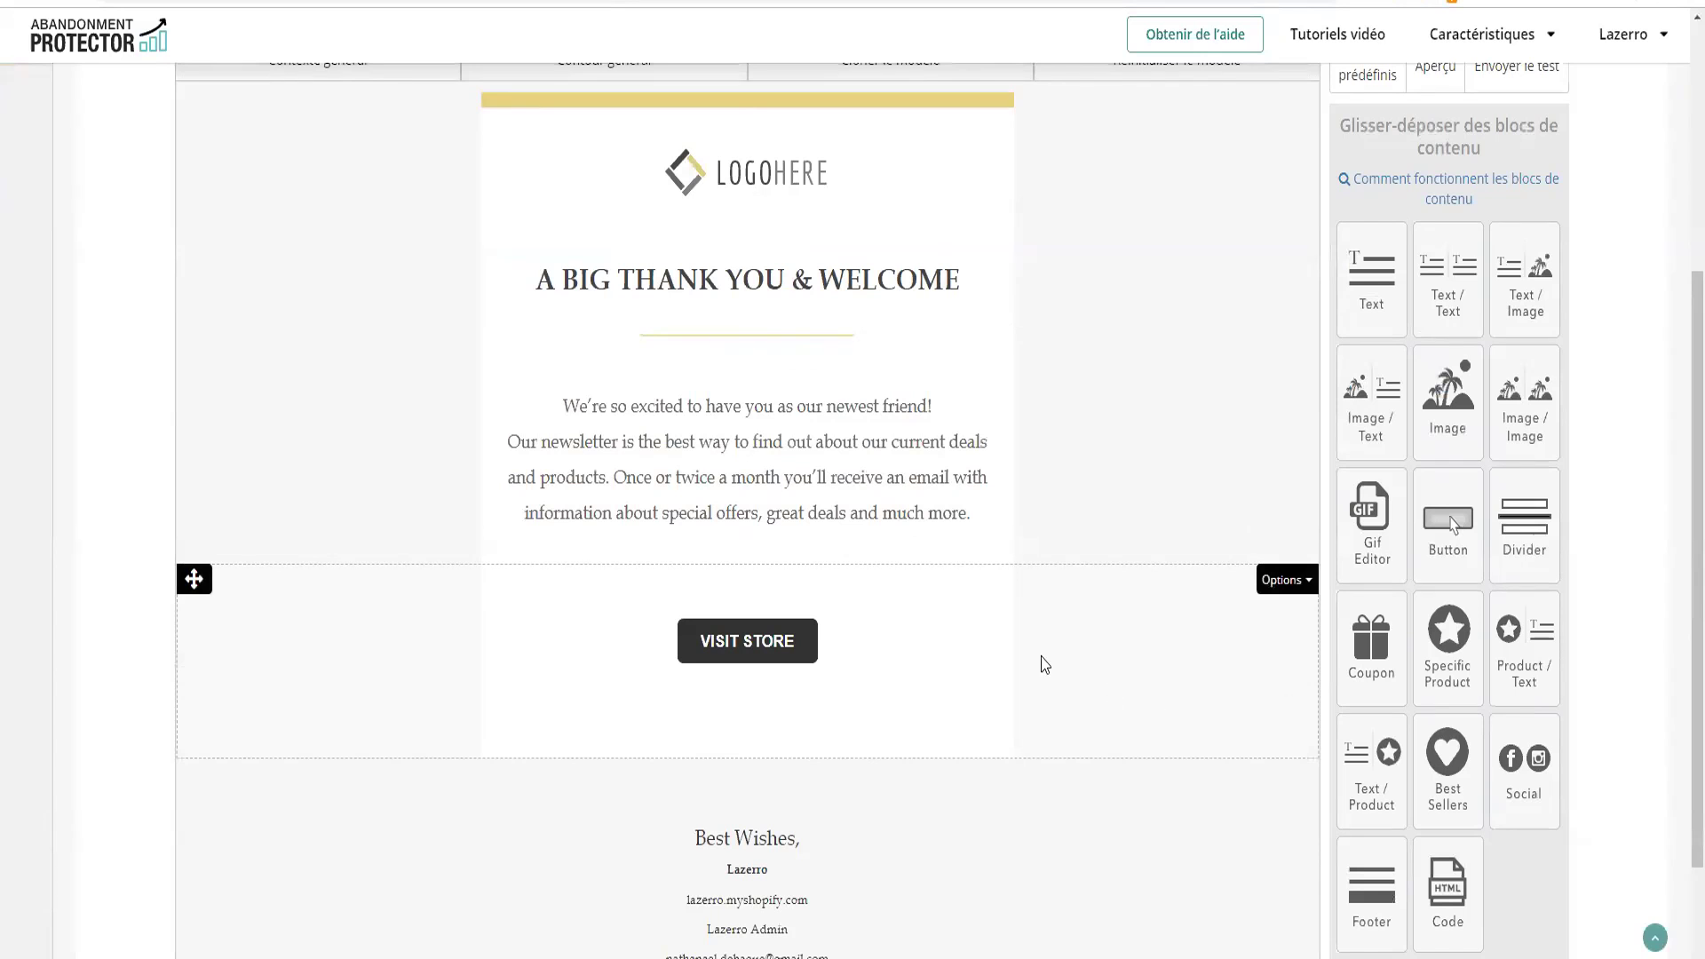
scroll(1045, 665, "up", 1)
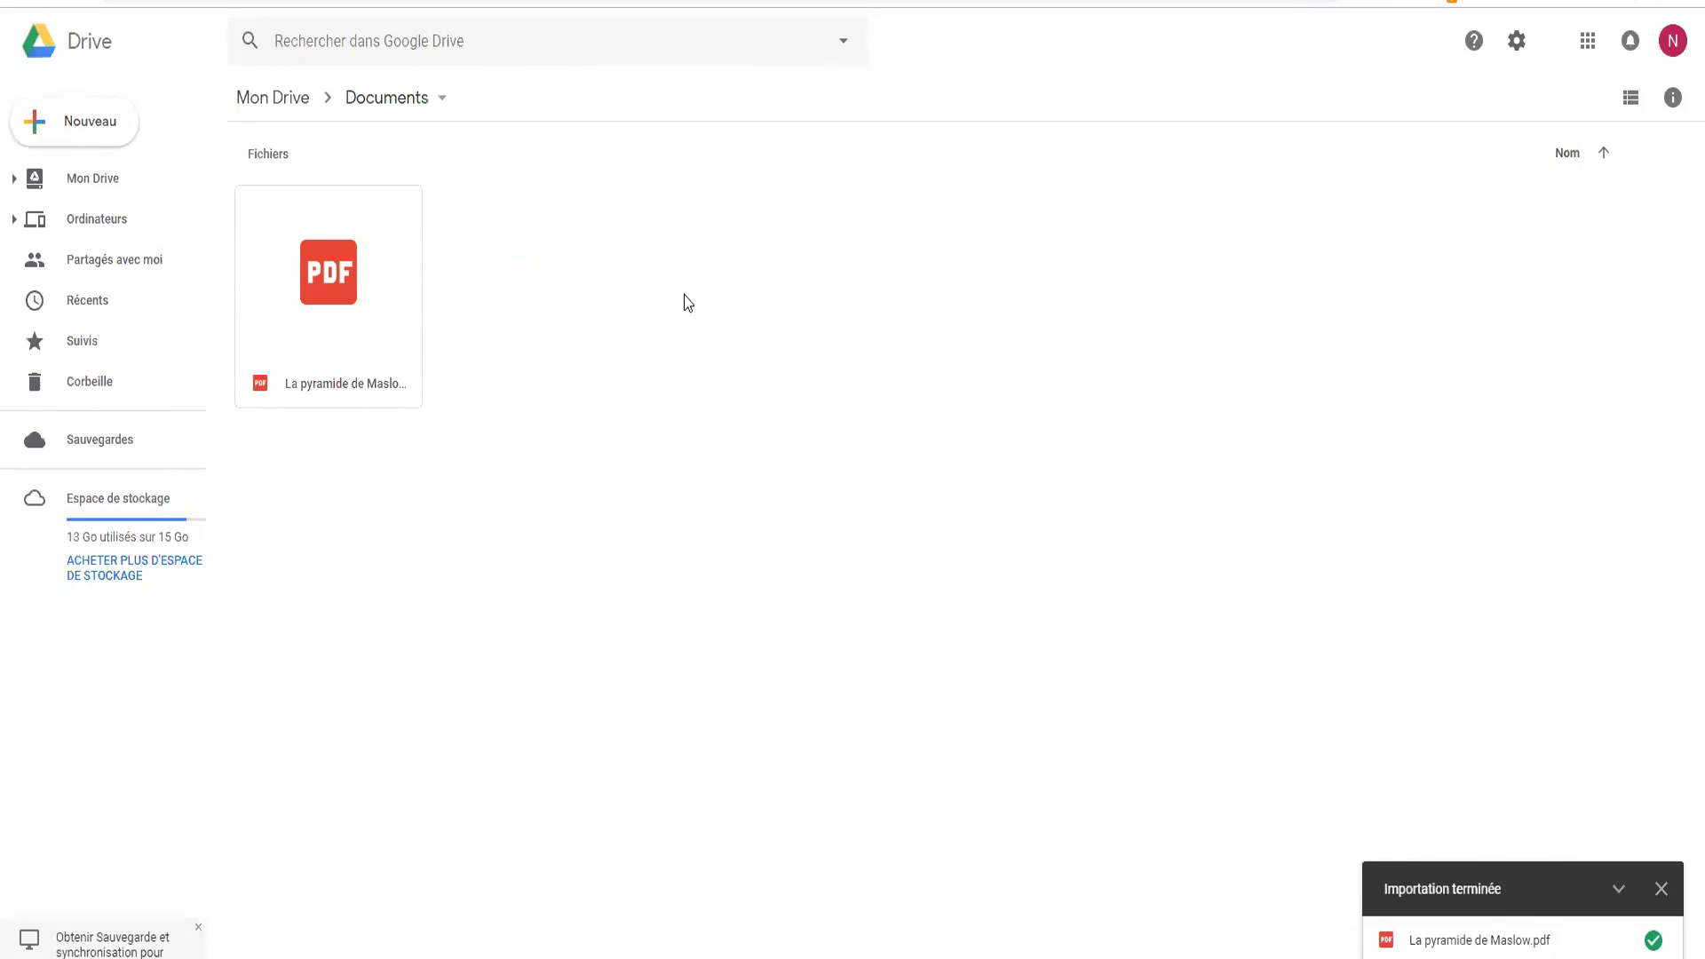
left_click(333, 302)
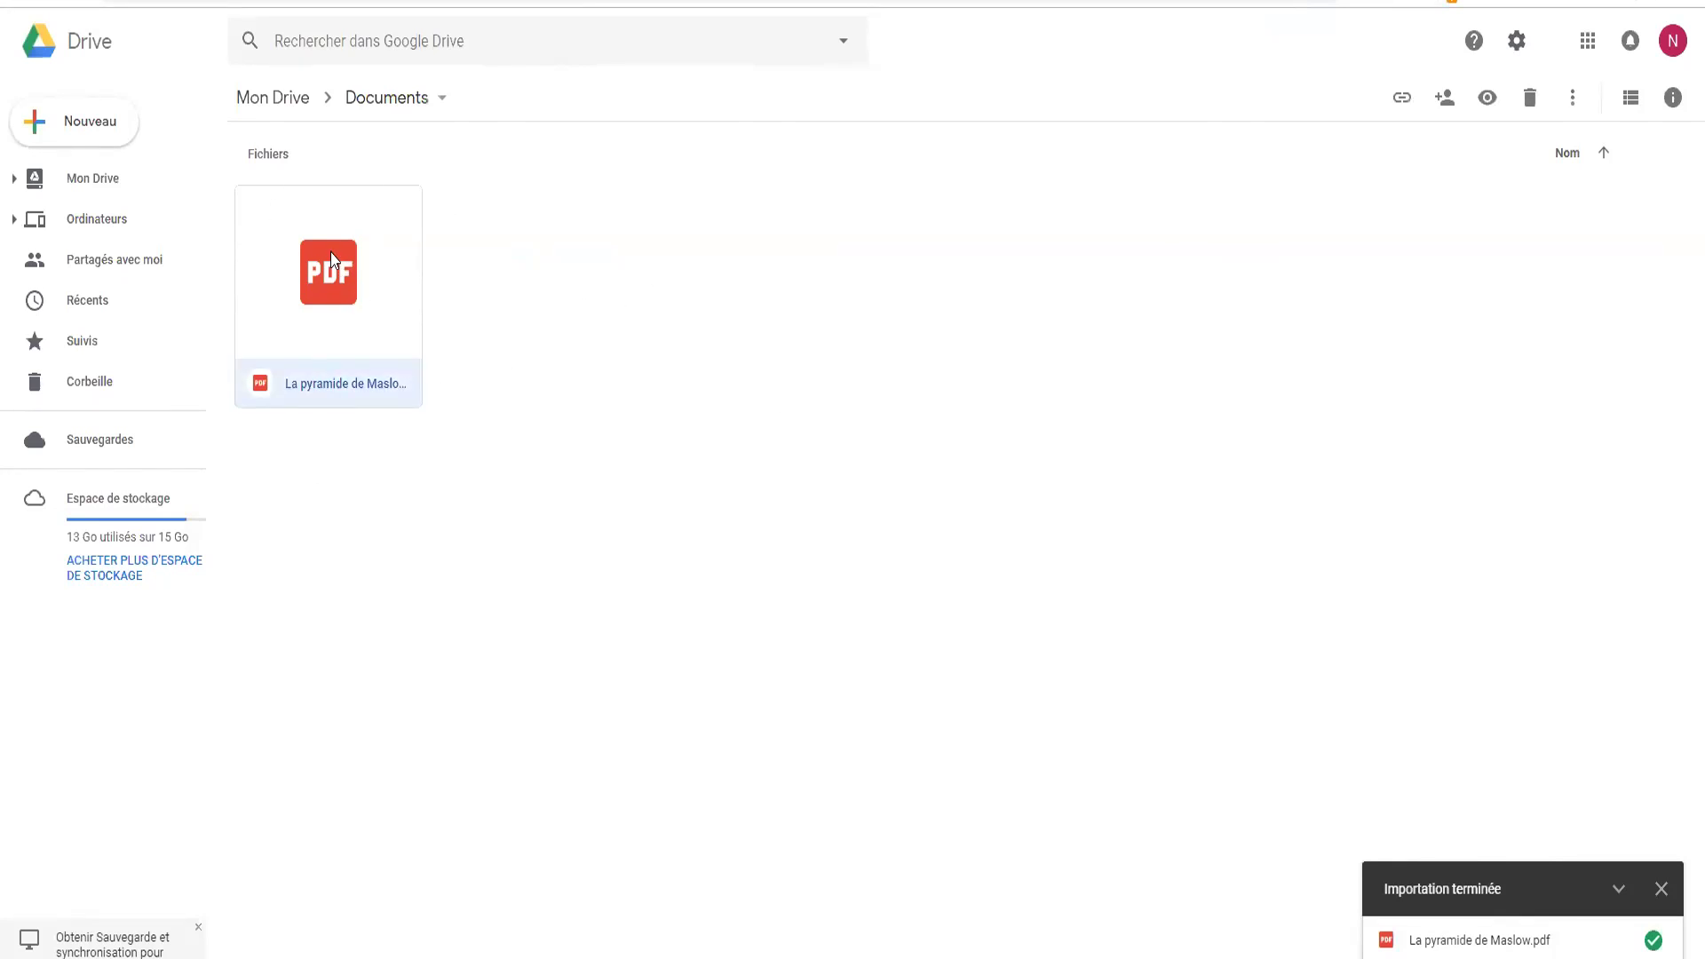
double_click(331, 382)
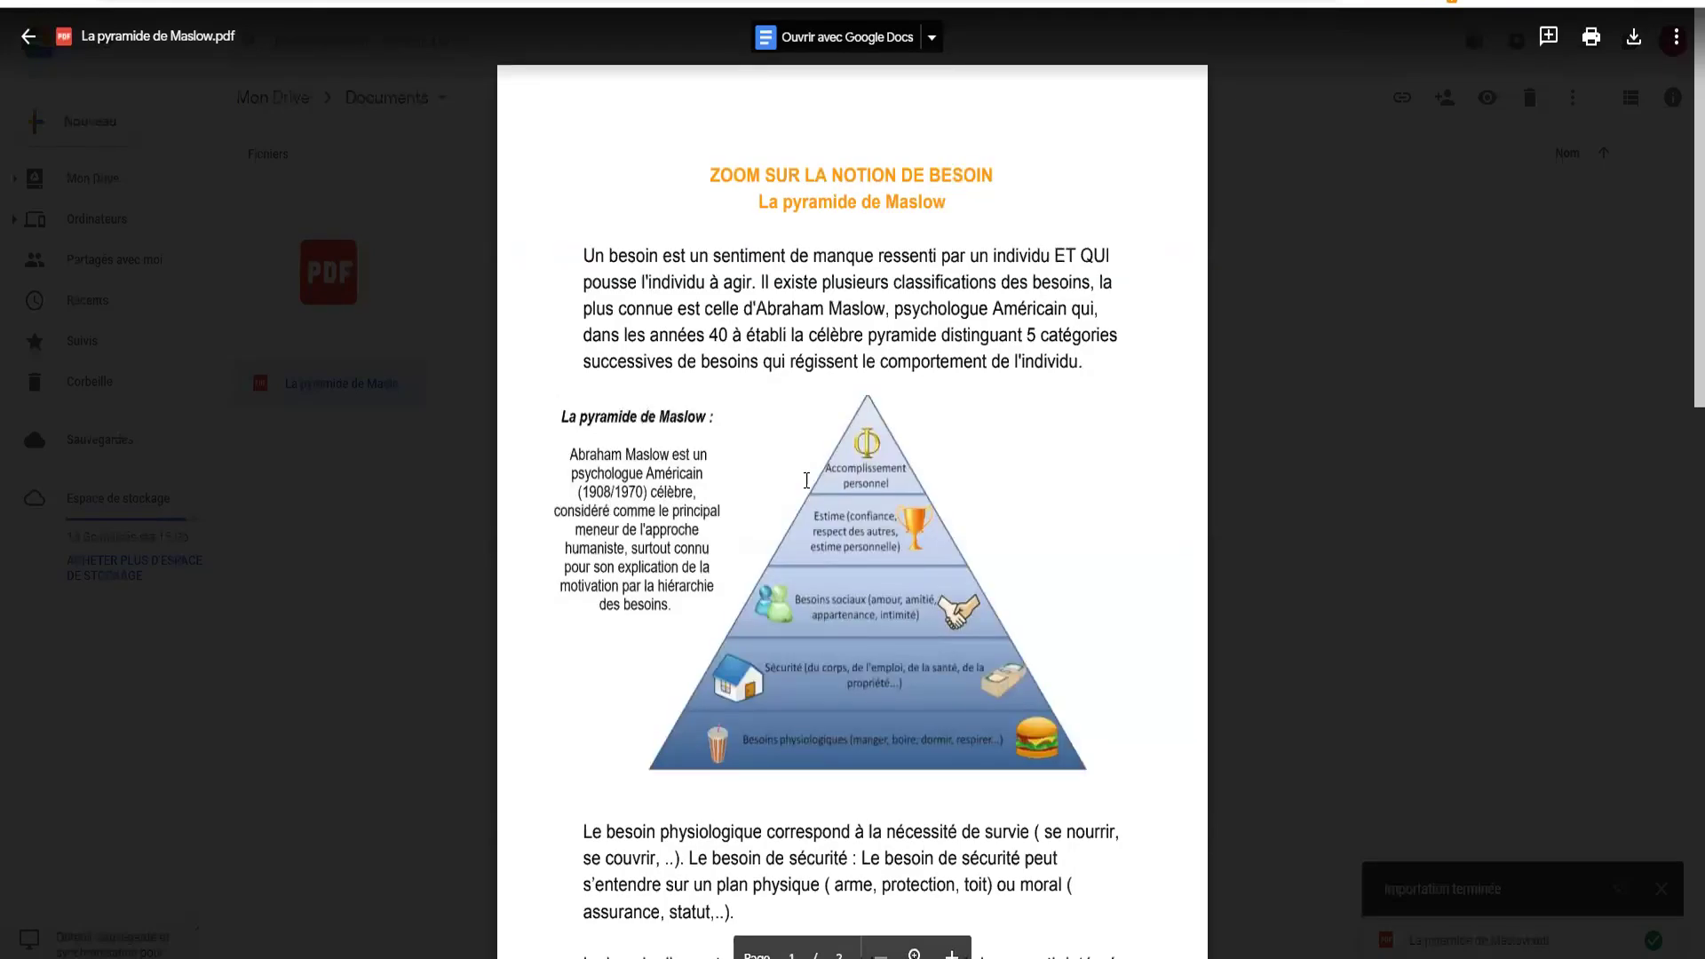
scroll(831, 482, "down", 9)
scroll(936, 498, "up", 7)
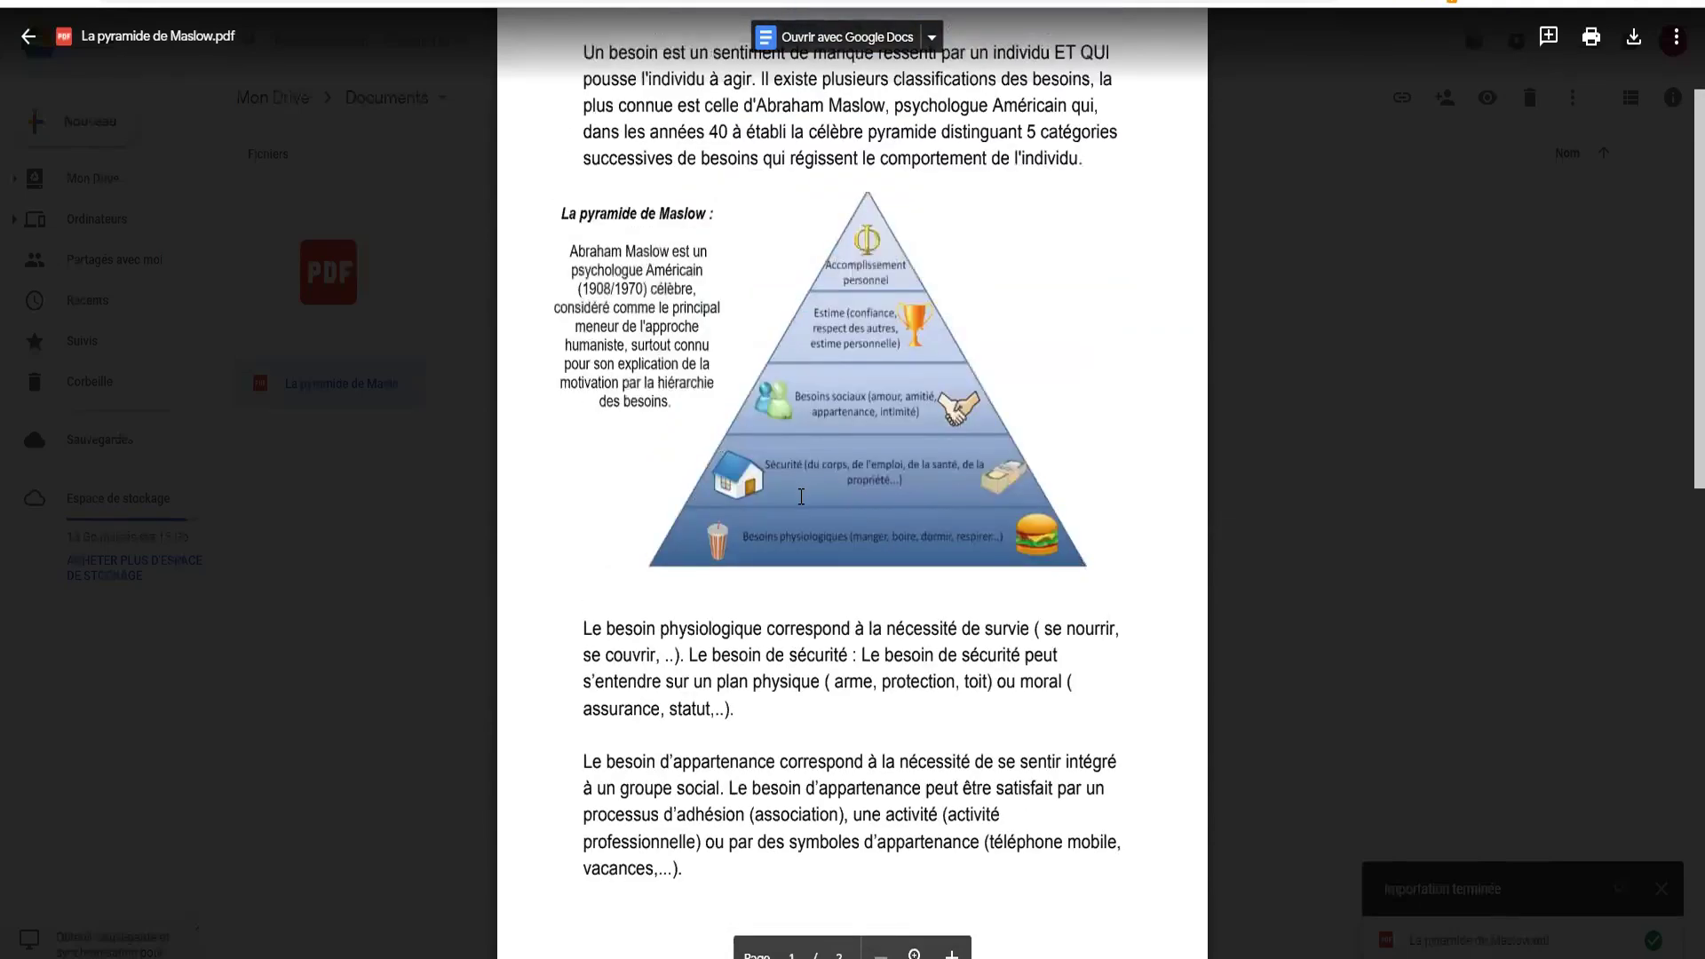
scroll(801, 496, "up", 4)
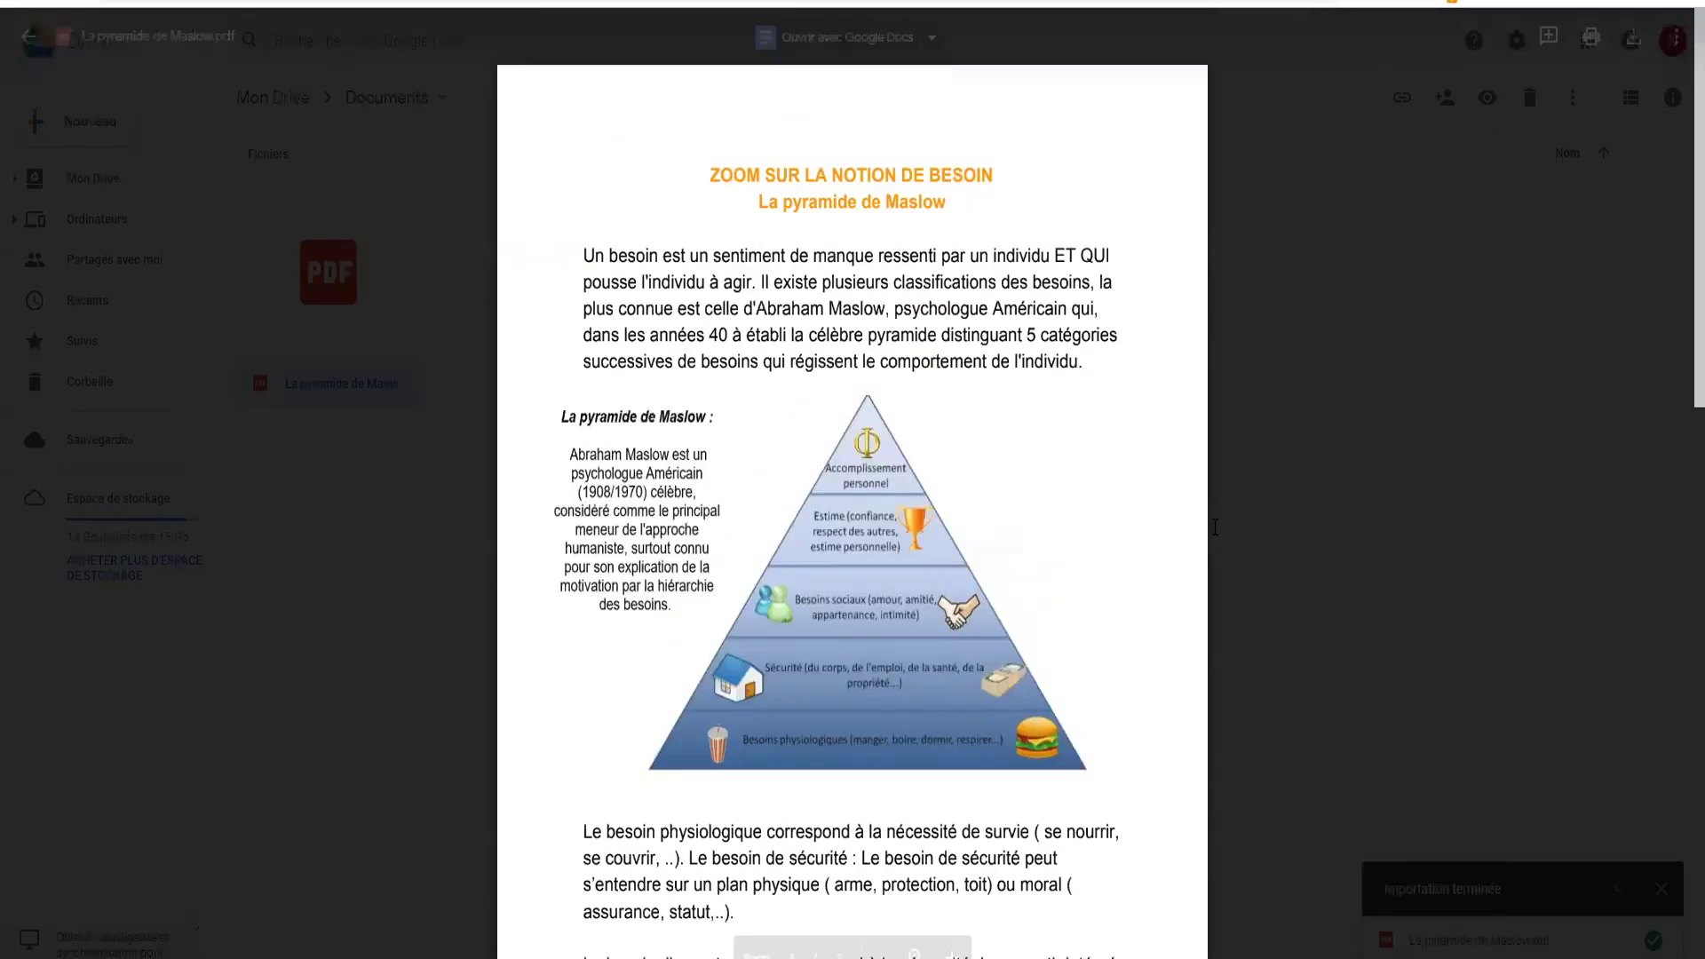
left_click(485, 385)
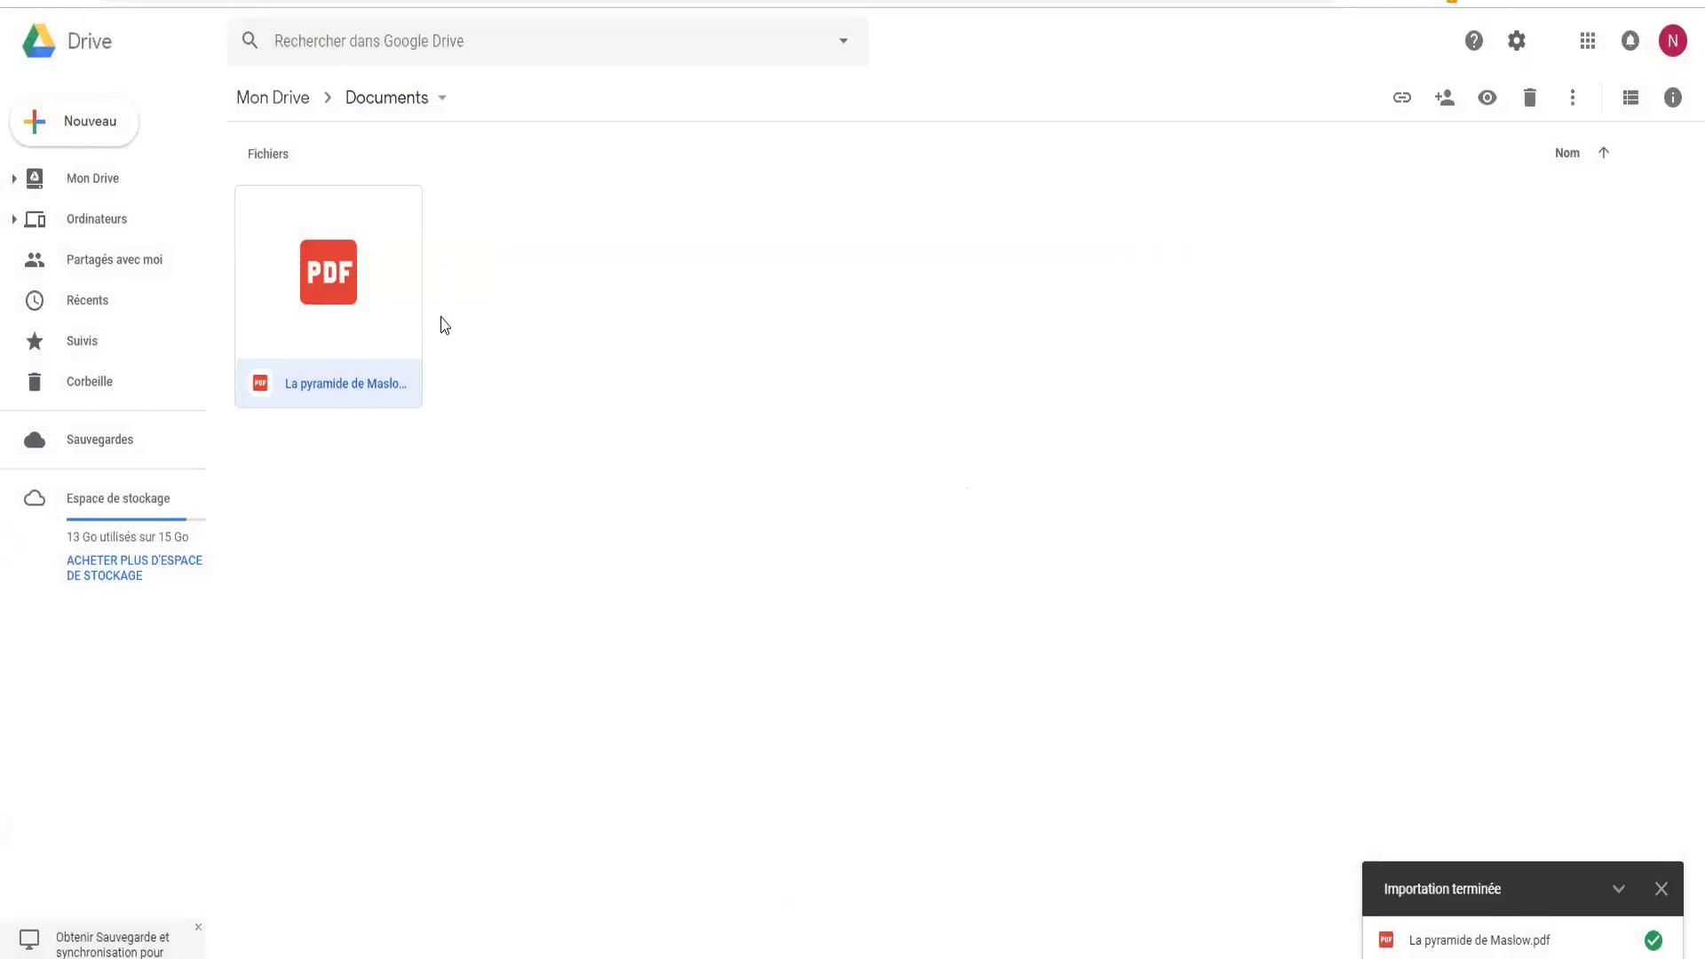
left_click(687, 350)
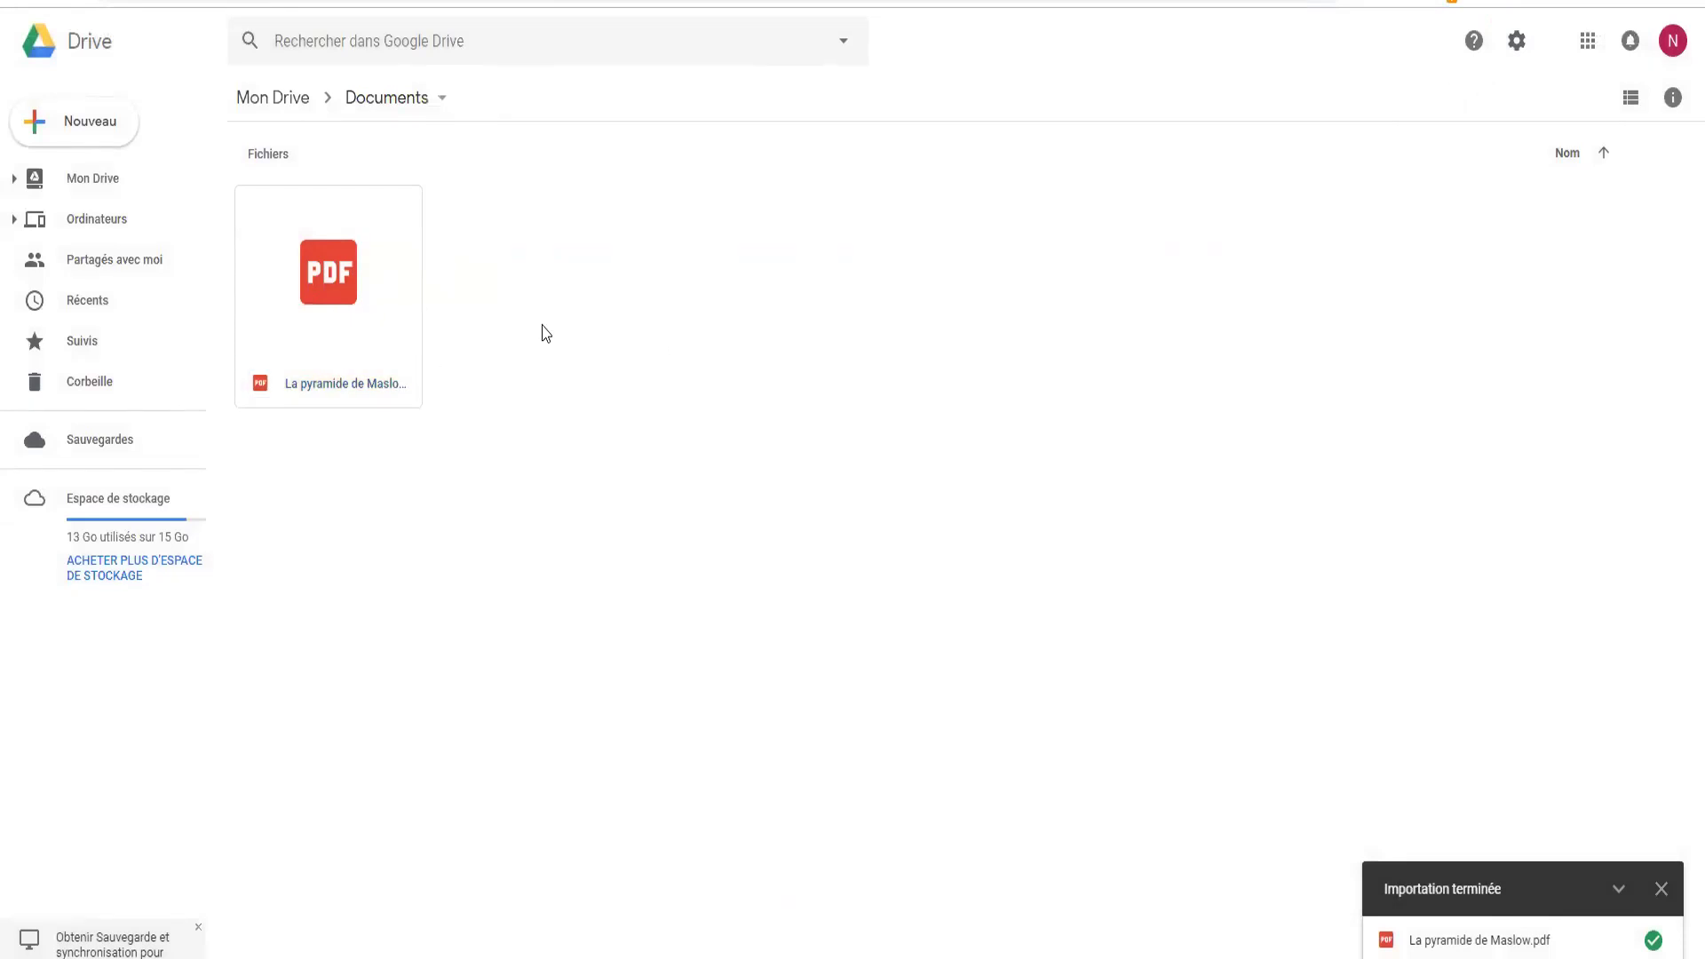
Turn on link sharing for La pyramide de Maslow.pdf and get its shareable link
left_click(325, 271)
right_click(328, 279)
left_click(445, 425)
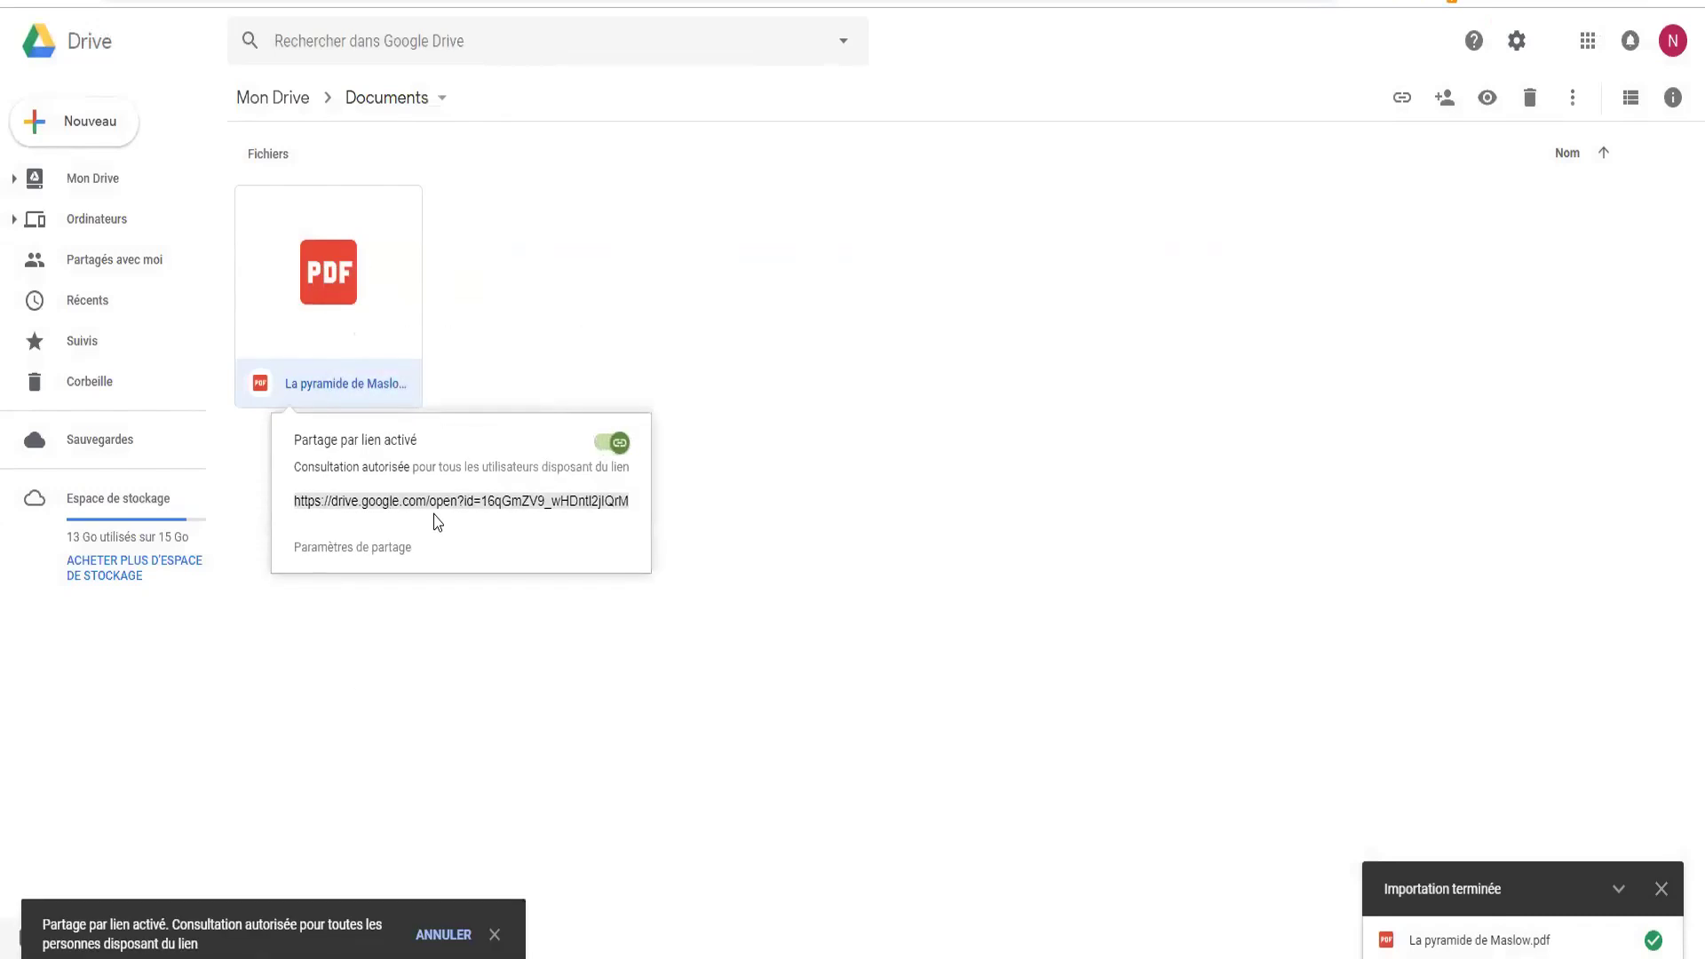
right_click(419, 503)
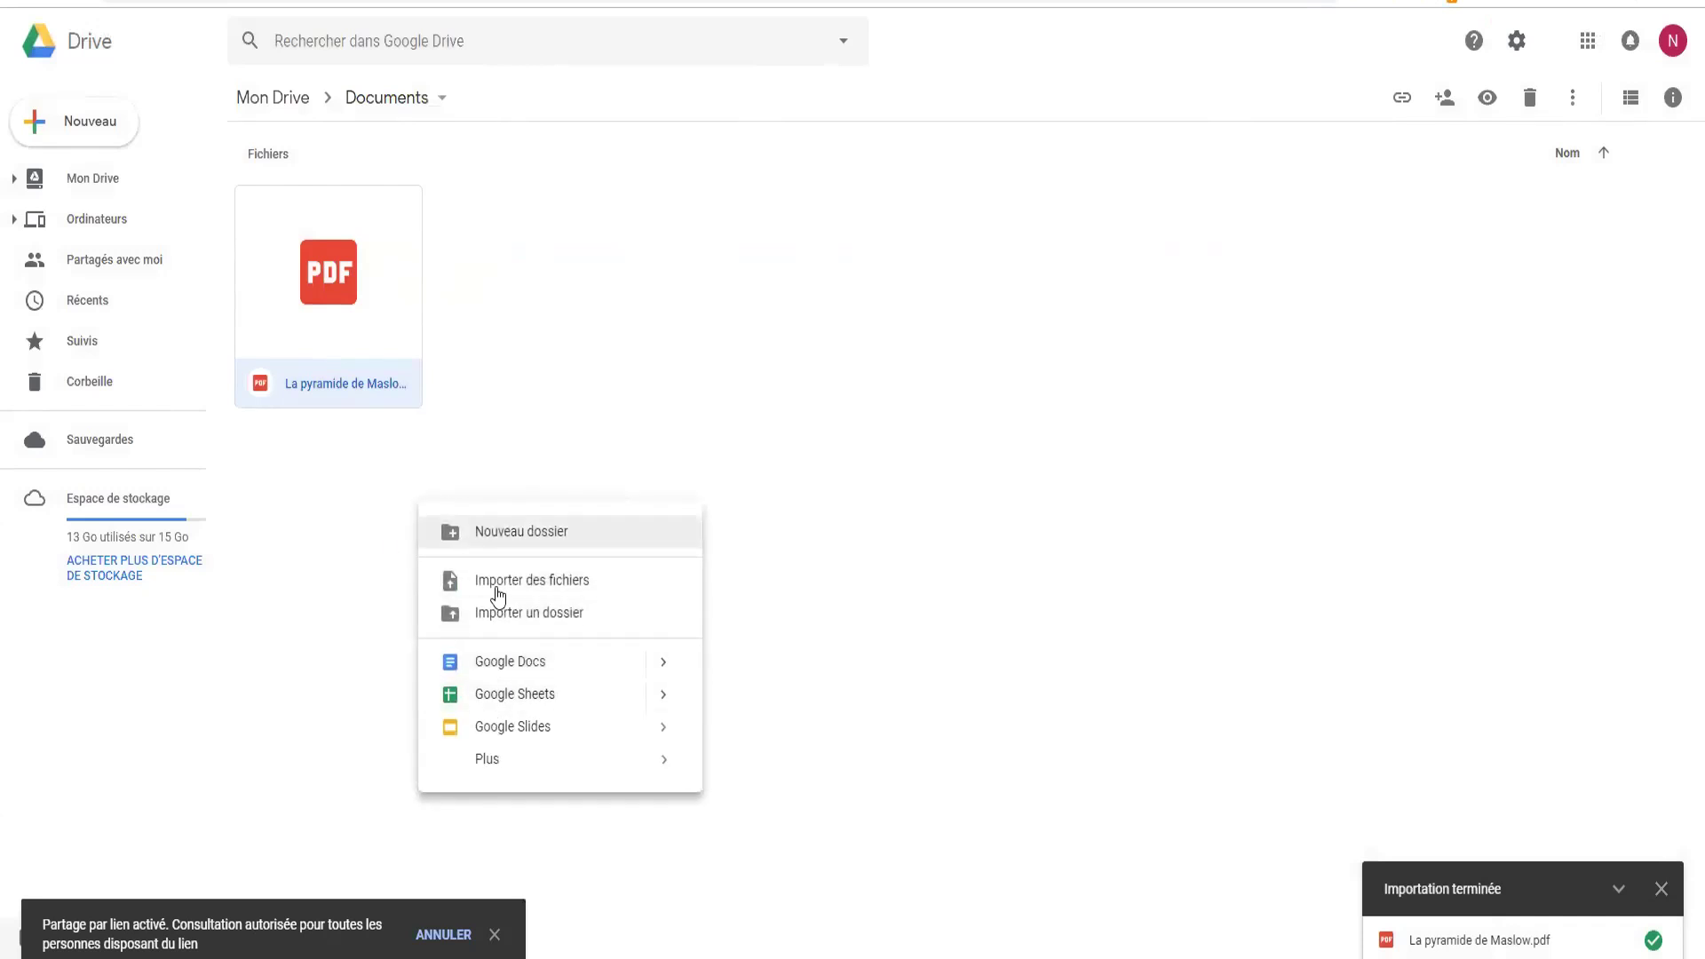
left_click(335, 335)
right_click(335, 333)
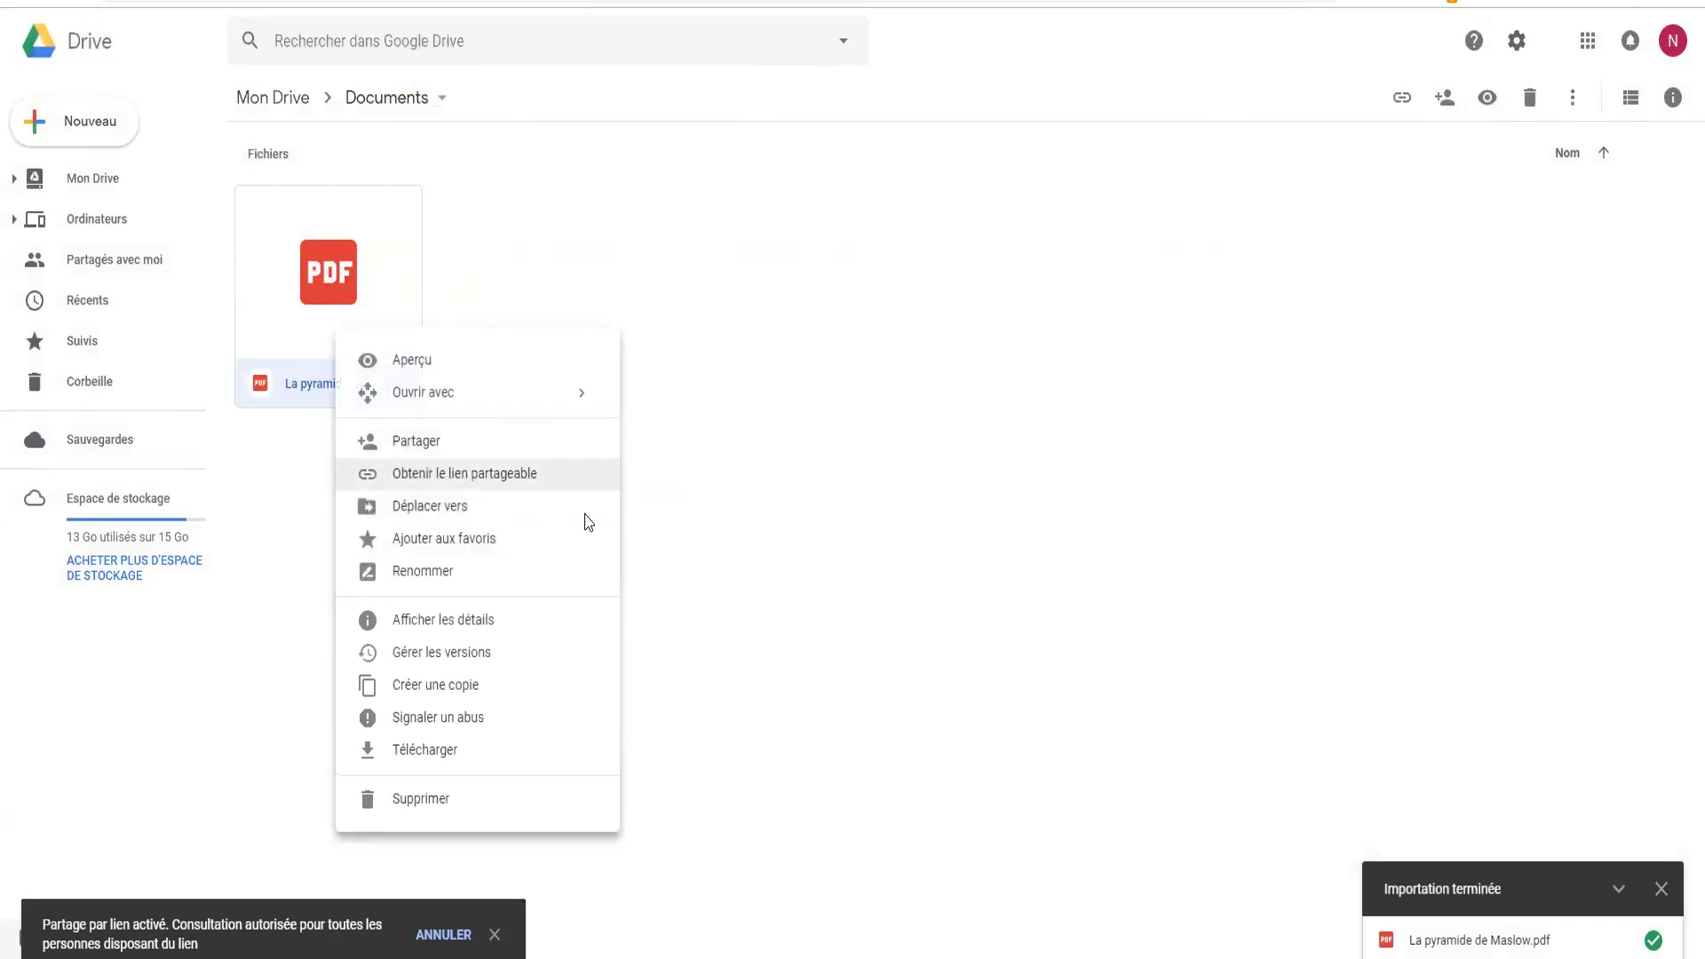
left_click(397, 470)
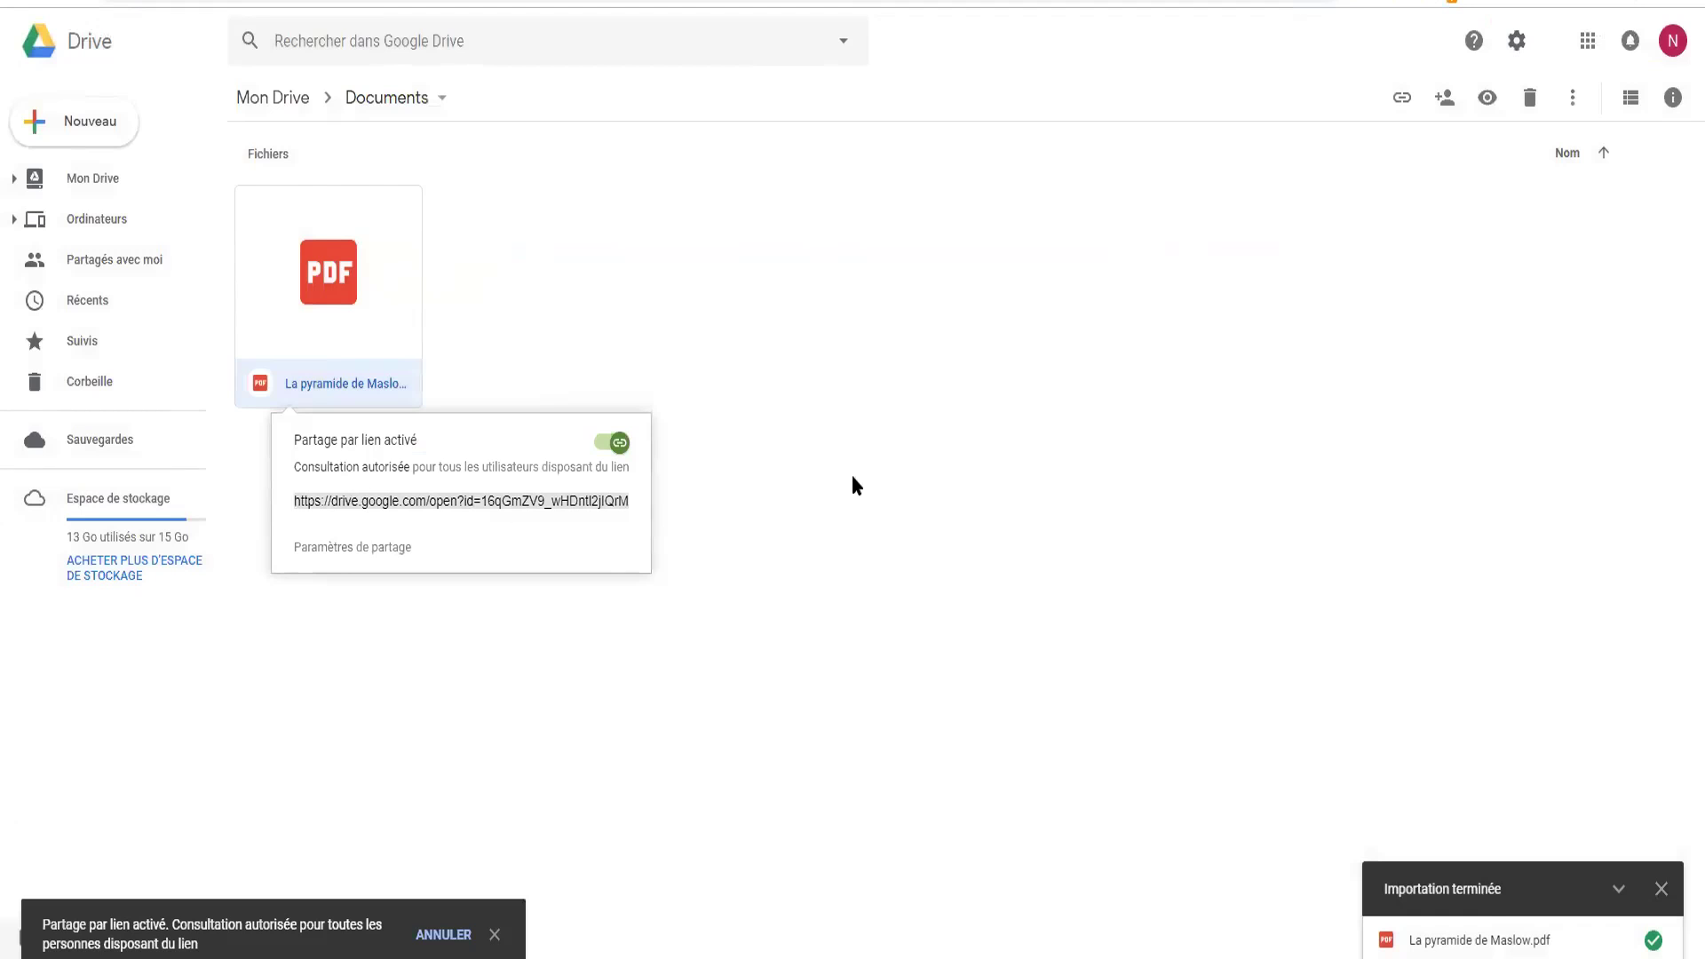
left_click(785, 513)
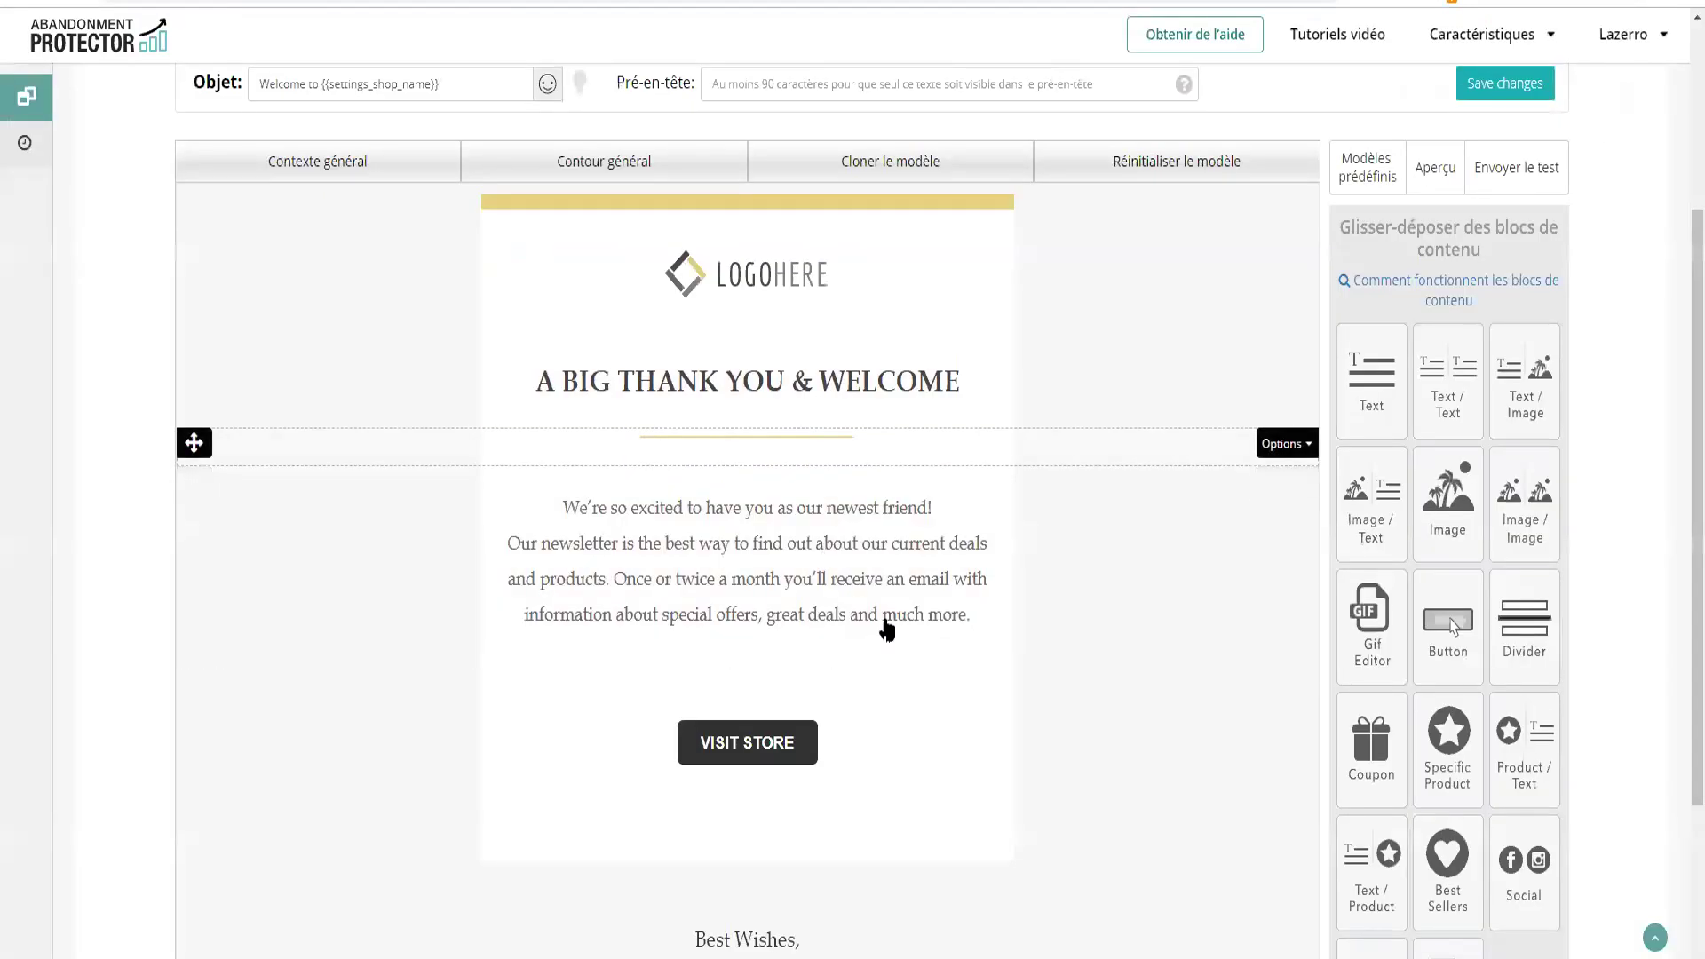
Change the VISIT STORE button text to 'Télécharger mon Ebook'
scroll(888, 626, "down", 1)
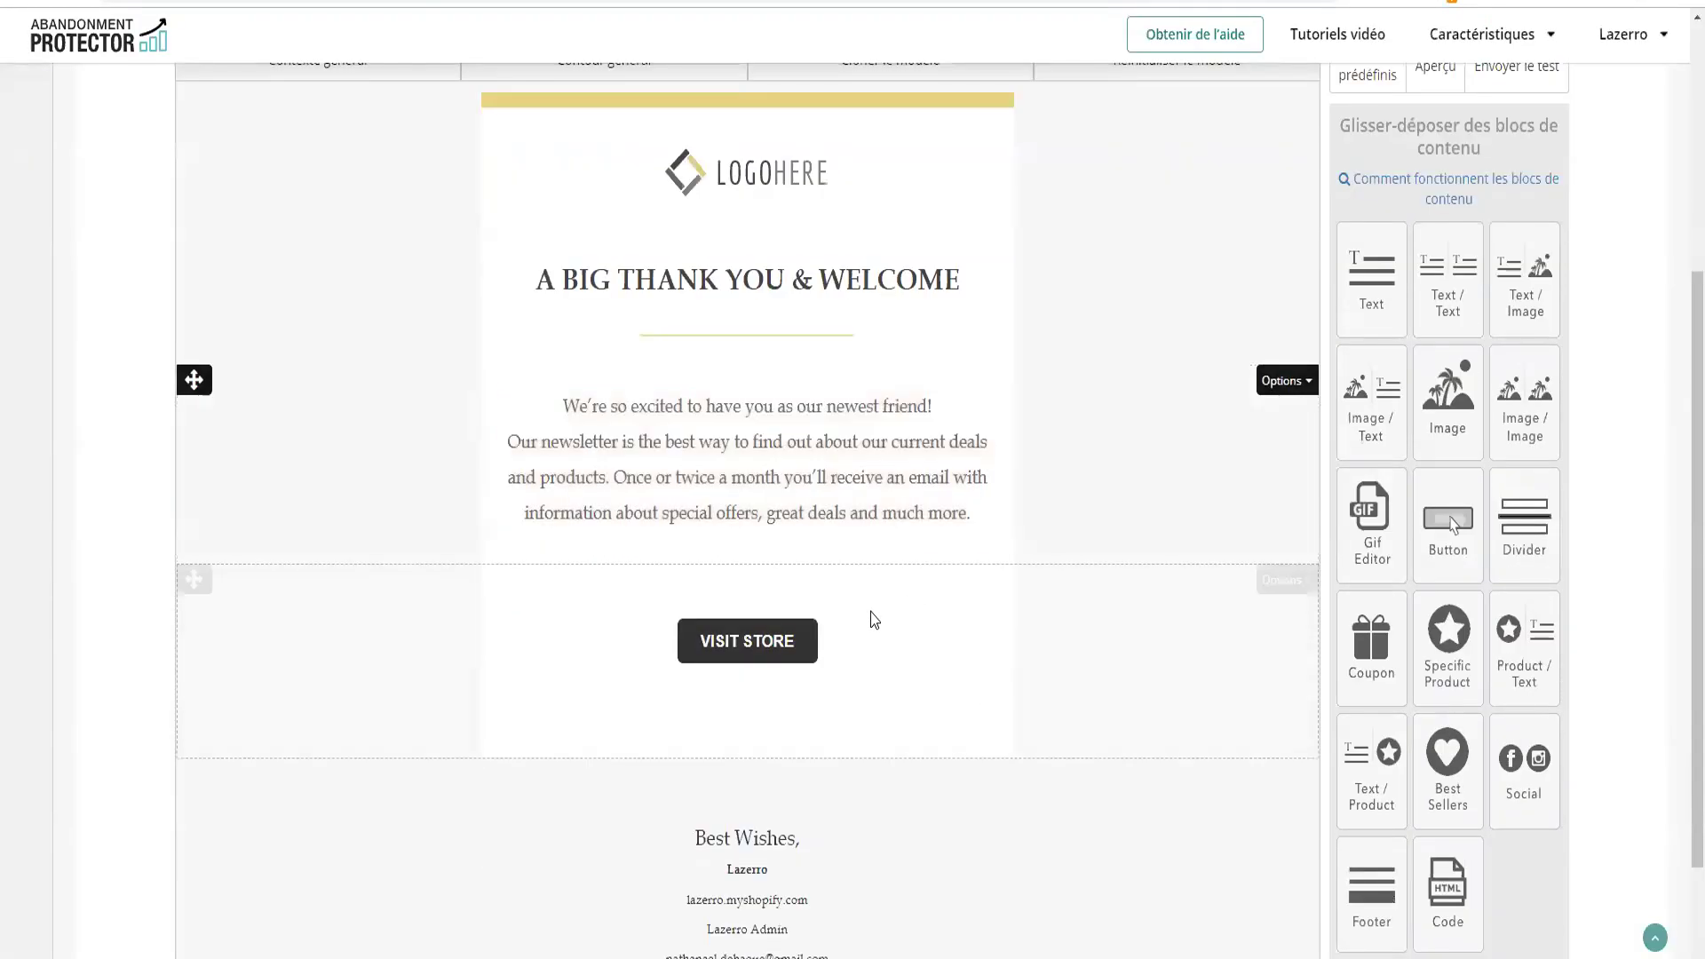
left_click(741, 652)
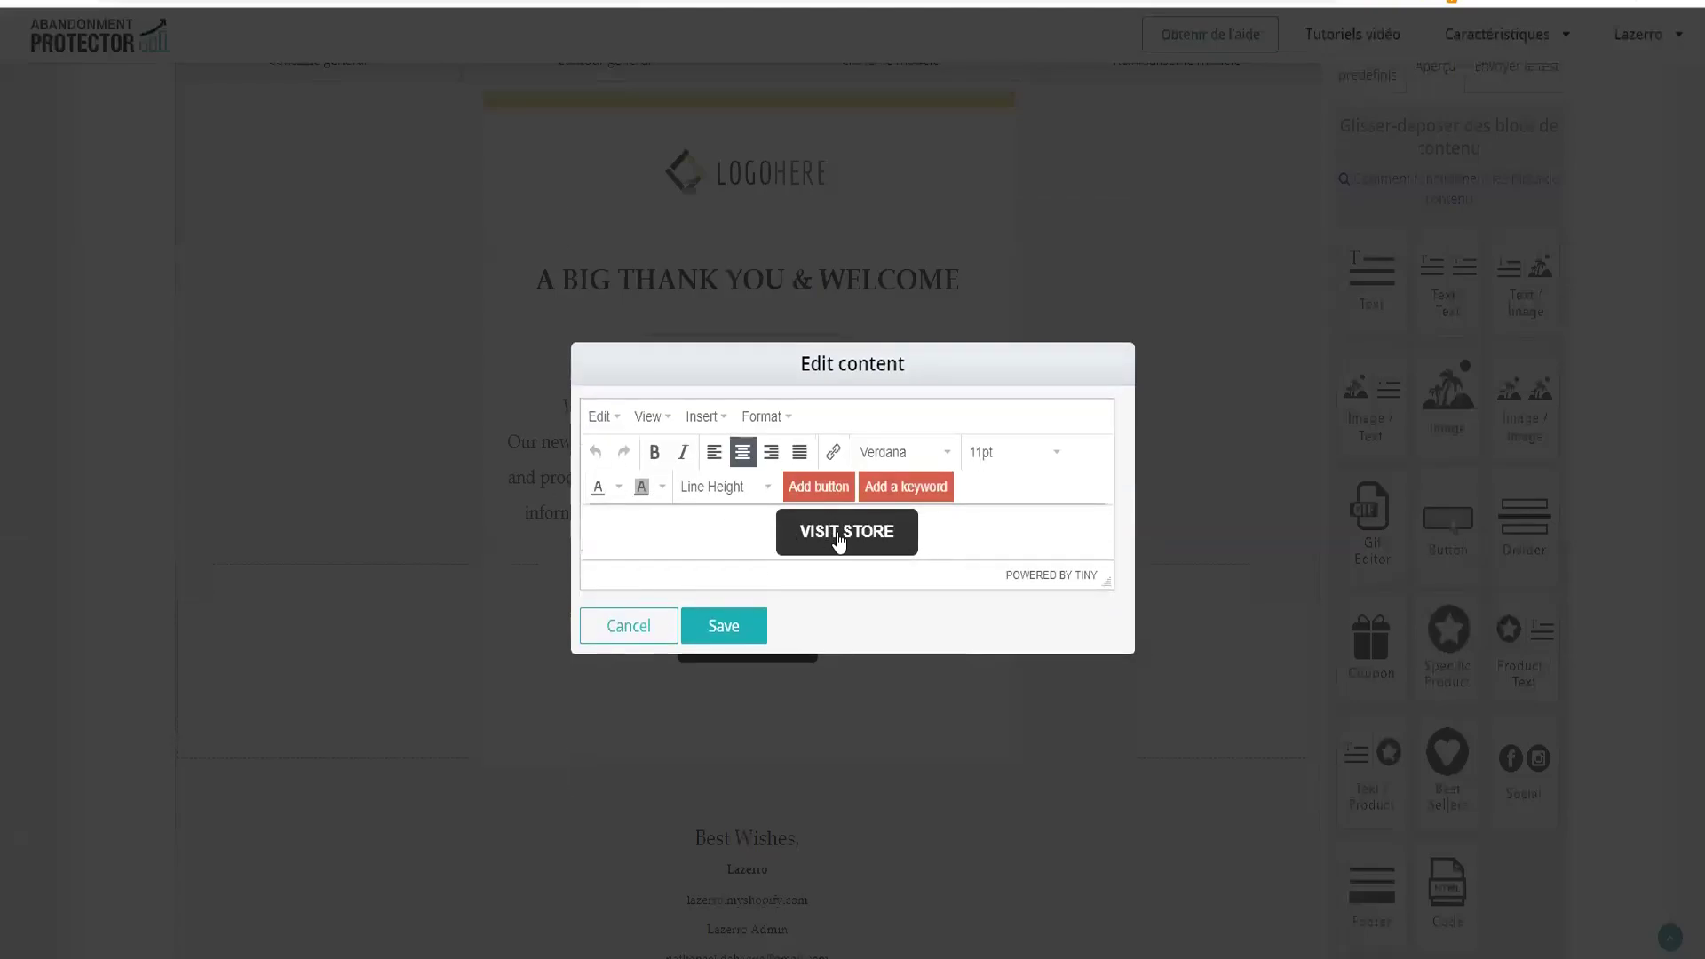
left_click(838, 540)
left_click_drag(750, 489, 544, 482)
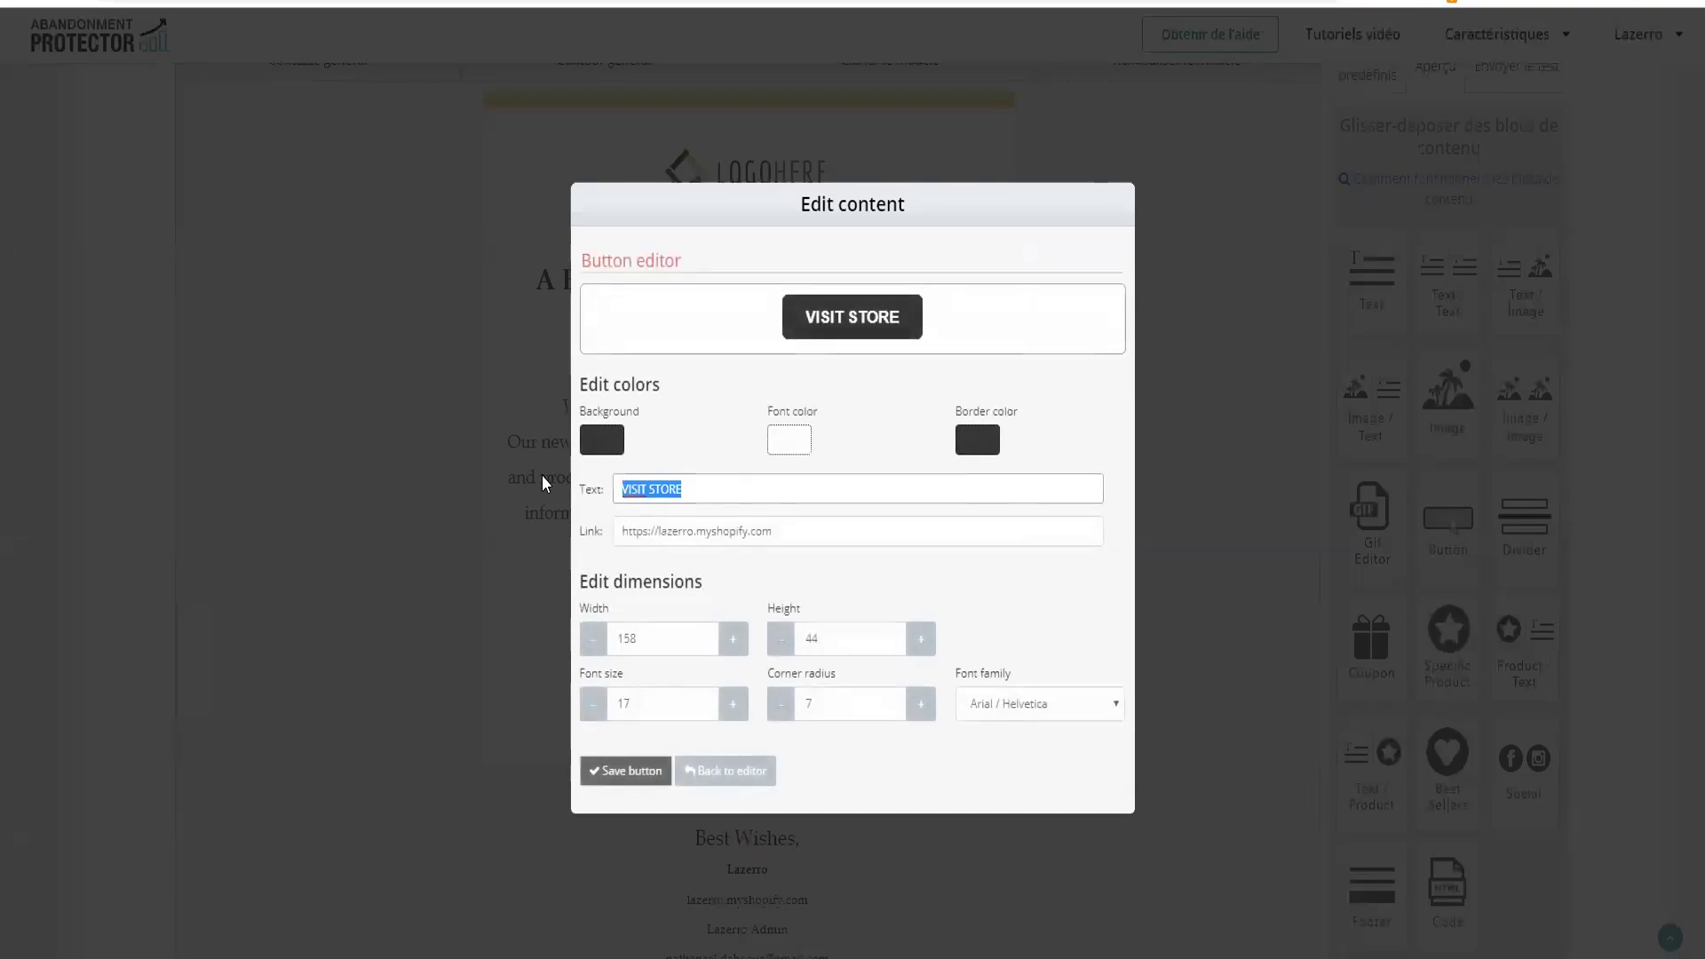
type("Té")
key("BackSpace")
key("BackSpace")
type("Téléchart")
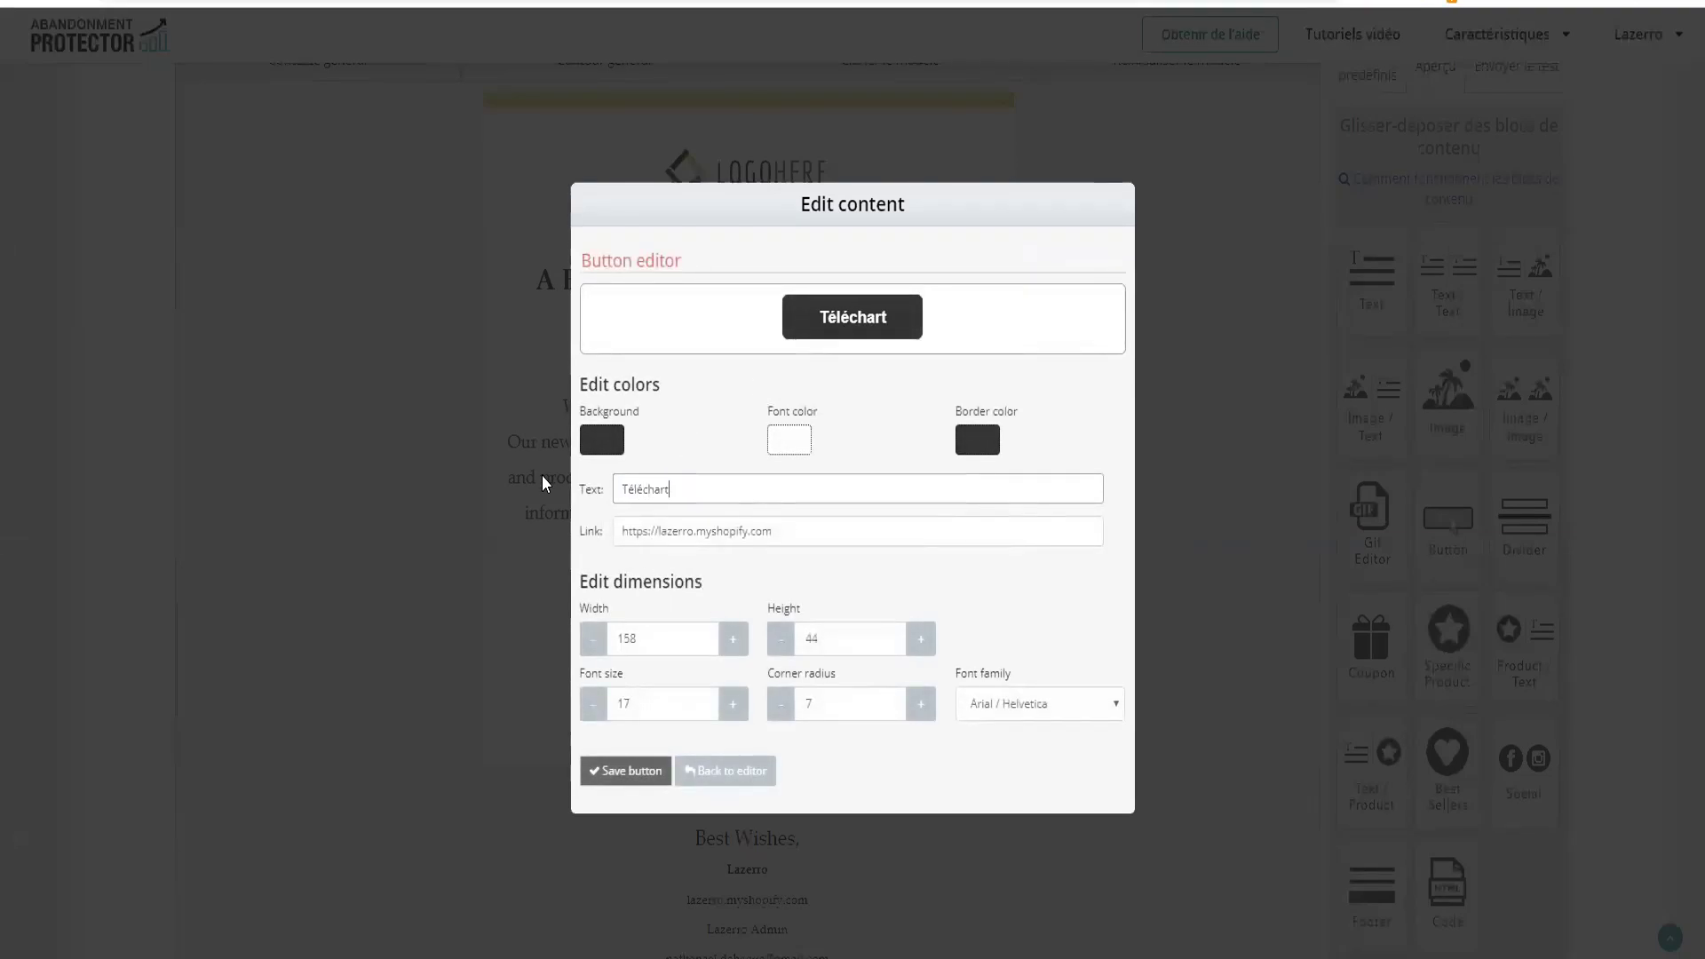
key("BackSpace")
type("ger mo")
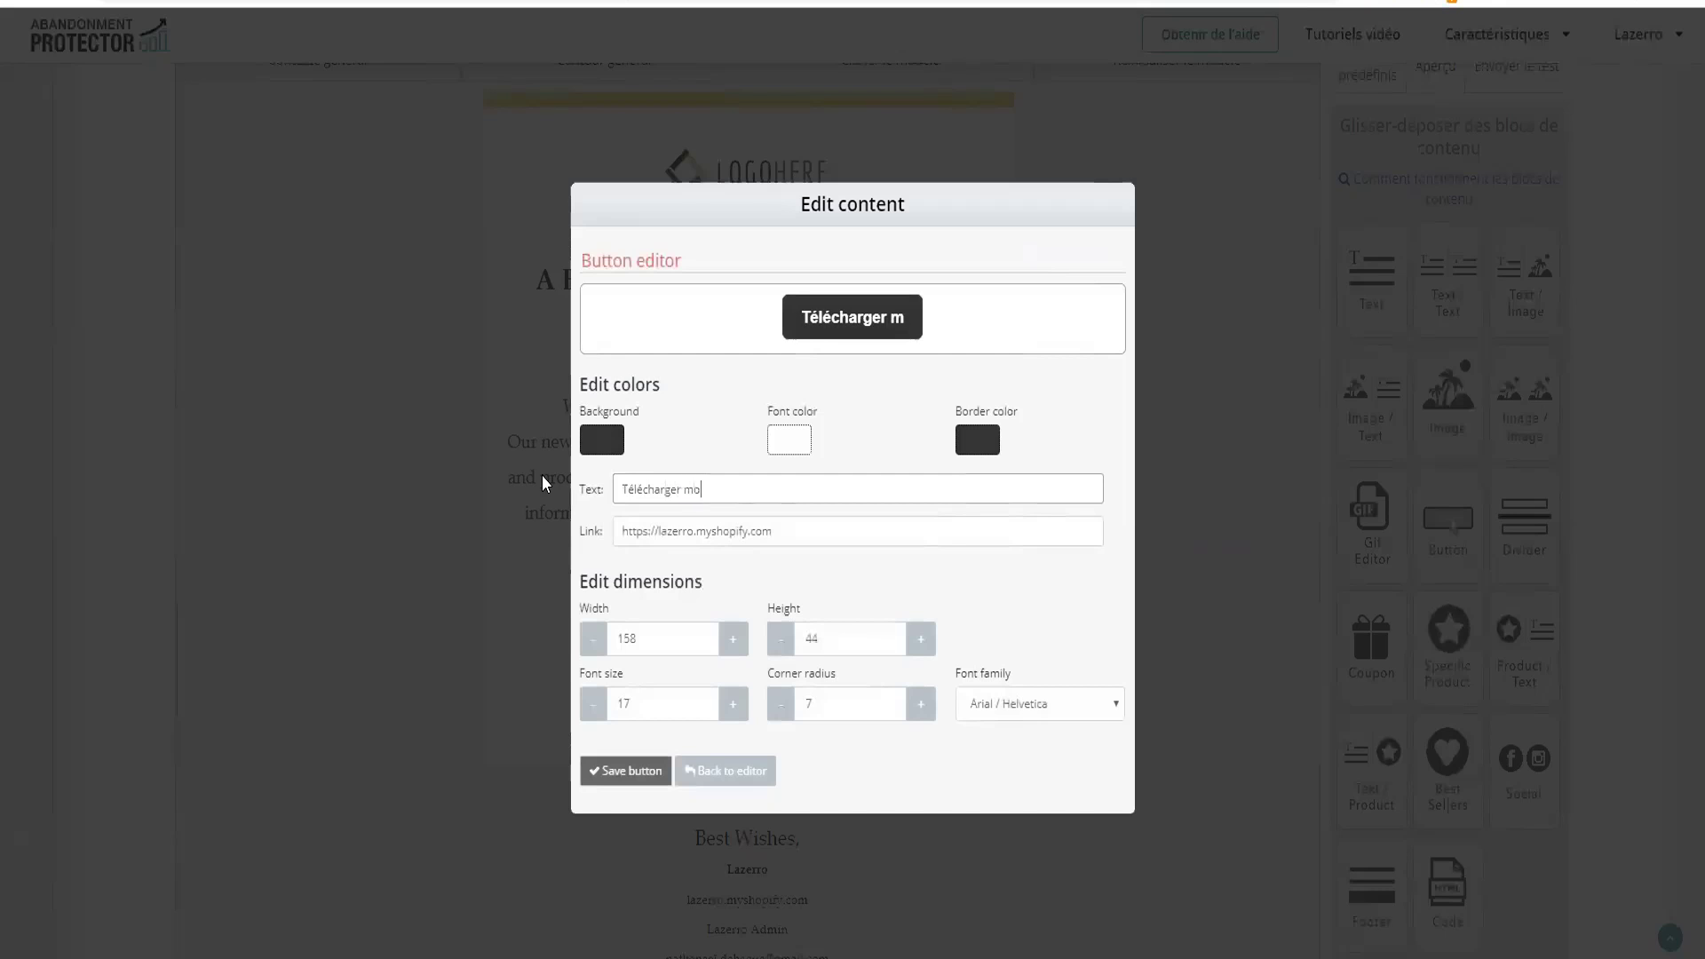
type("n Ebook")
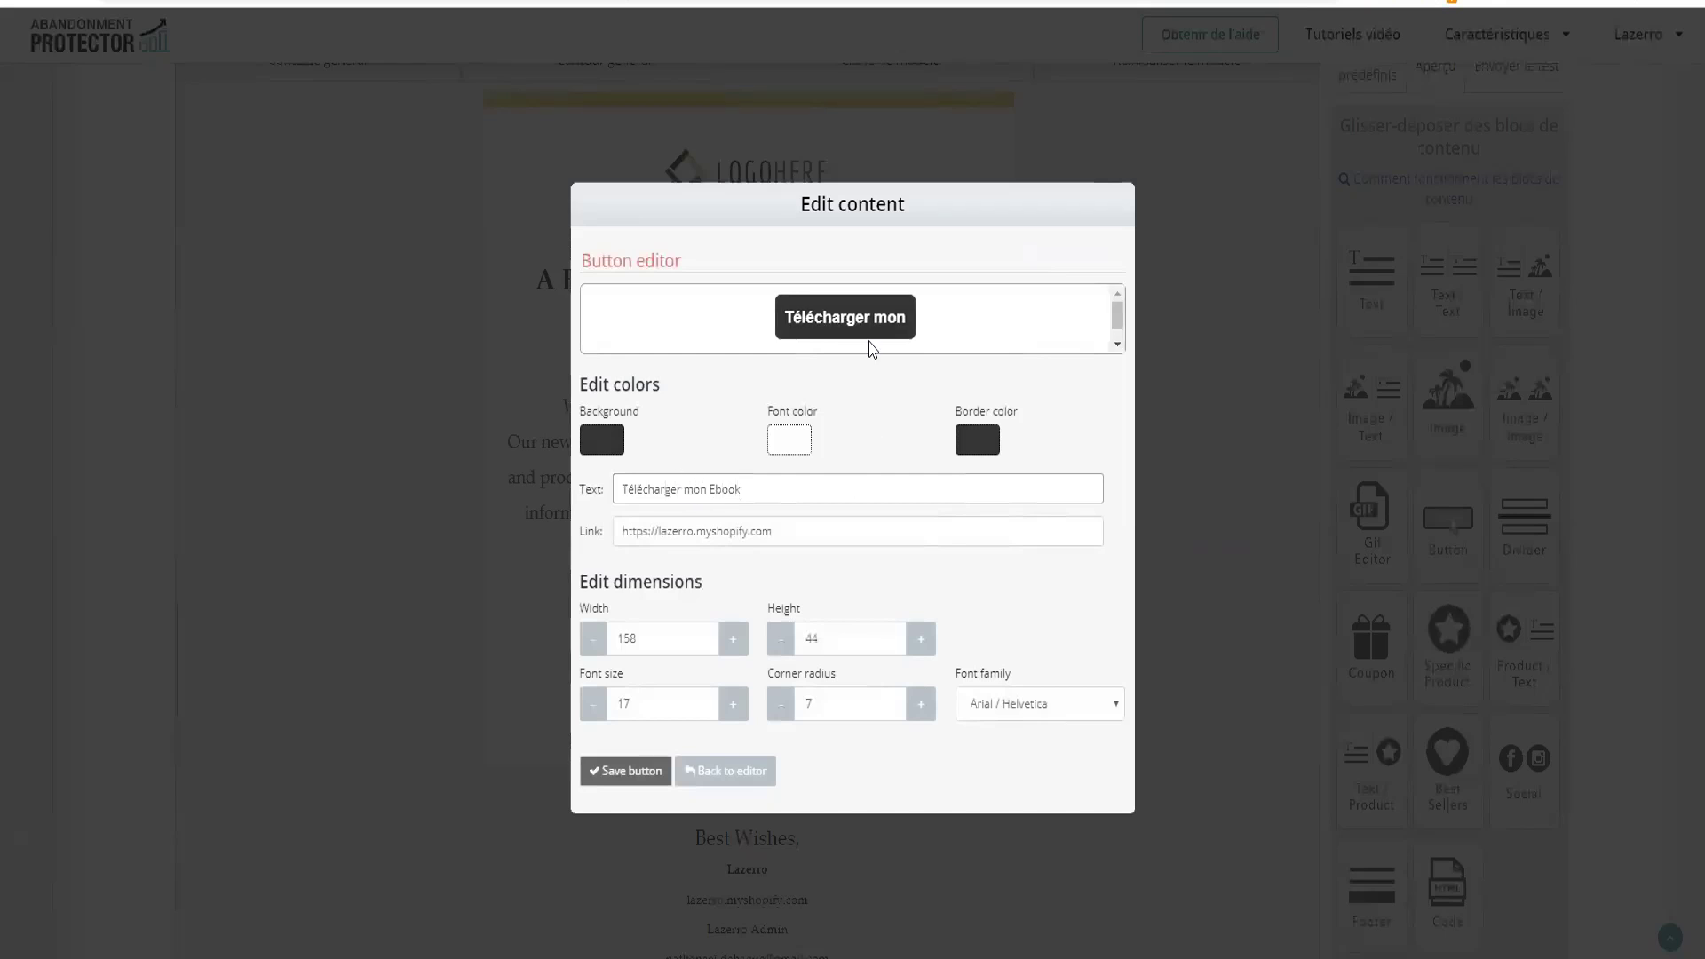
Set the button width from 158 to 300
left_click_drag(670, 640, 551, 646)
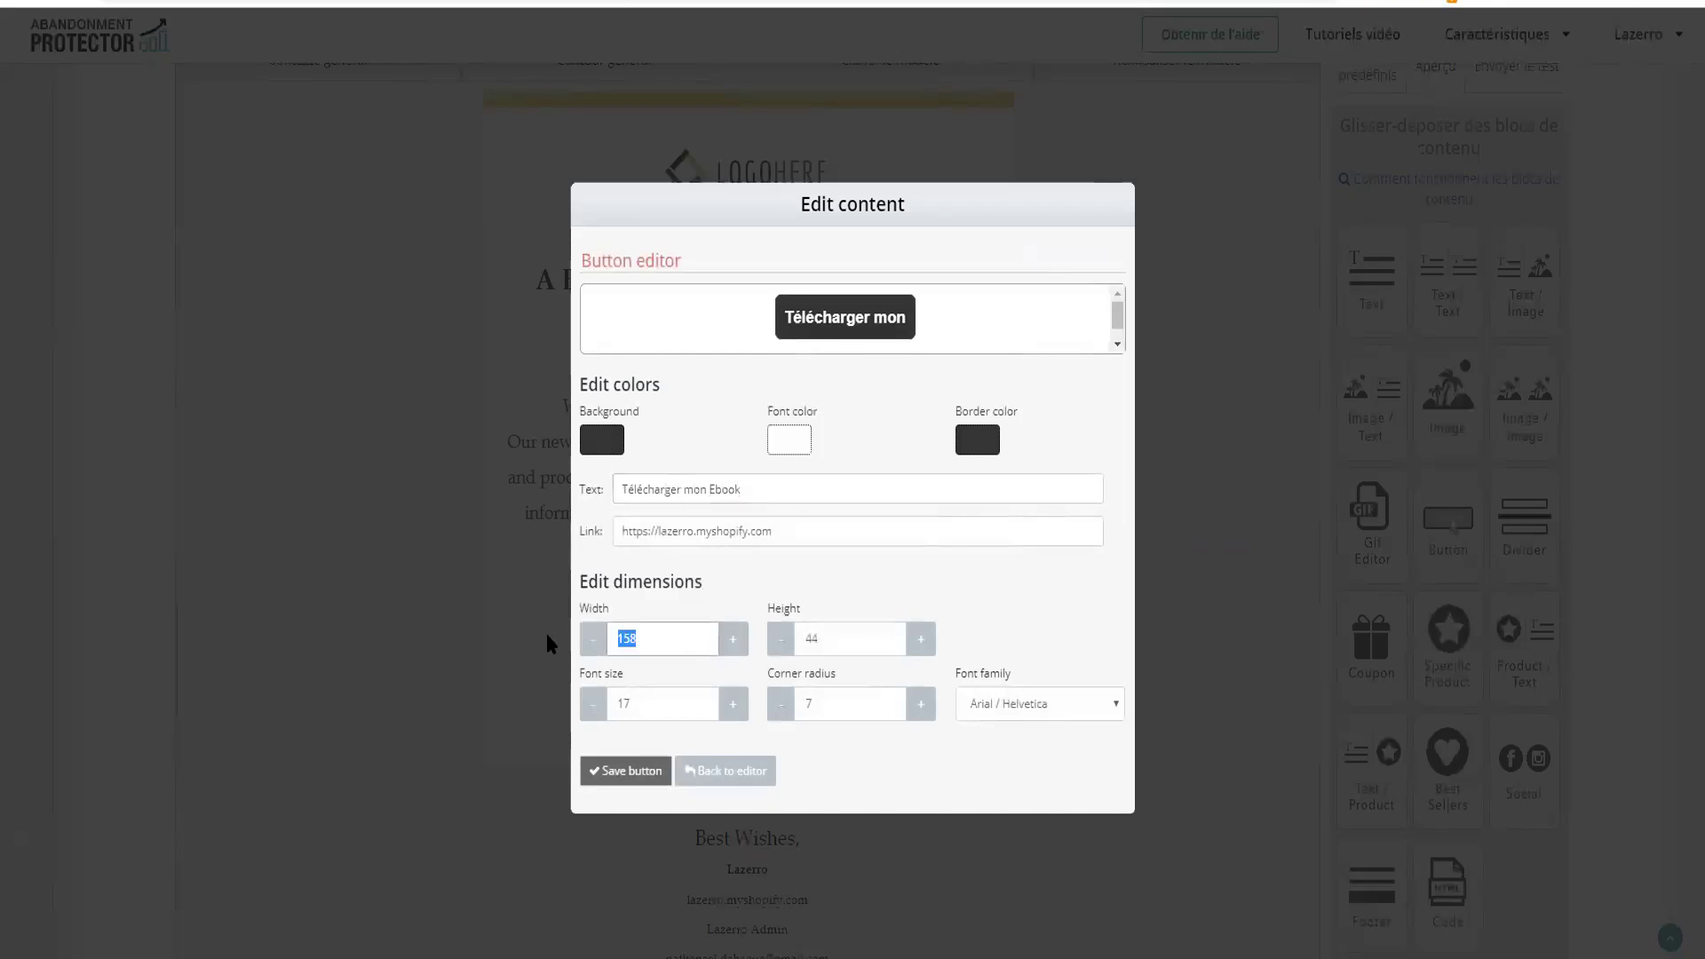
type("0")
key("BackSpace")
type("300")
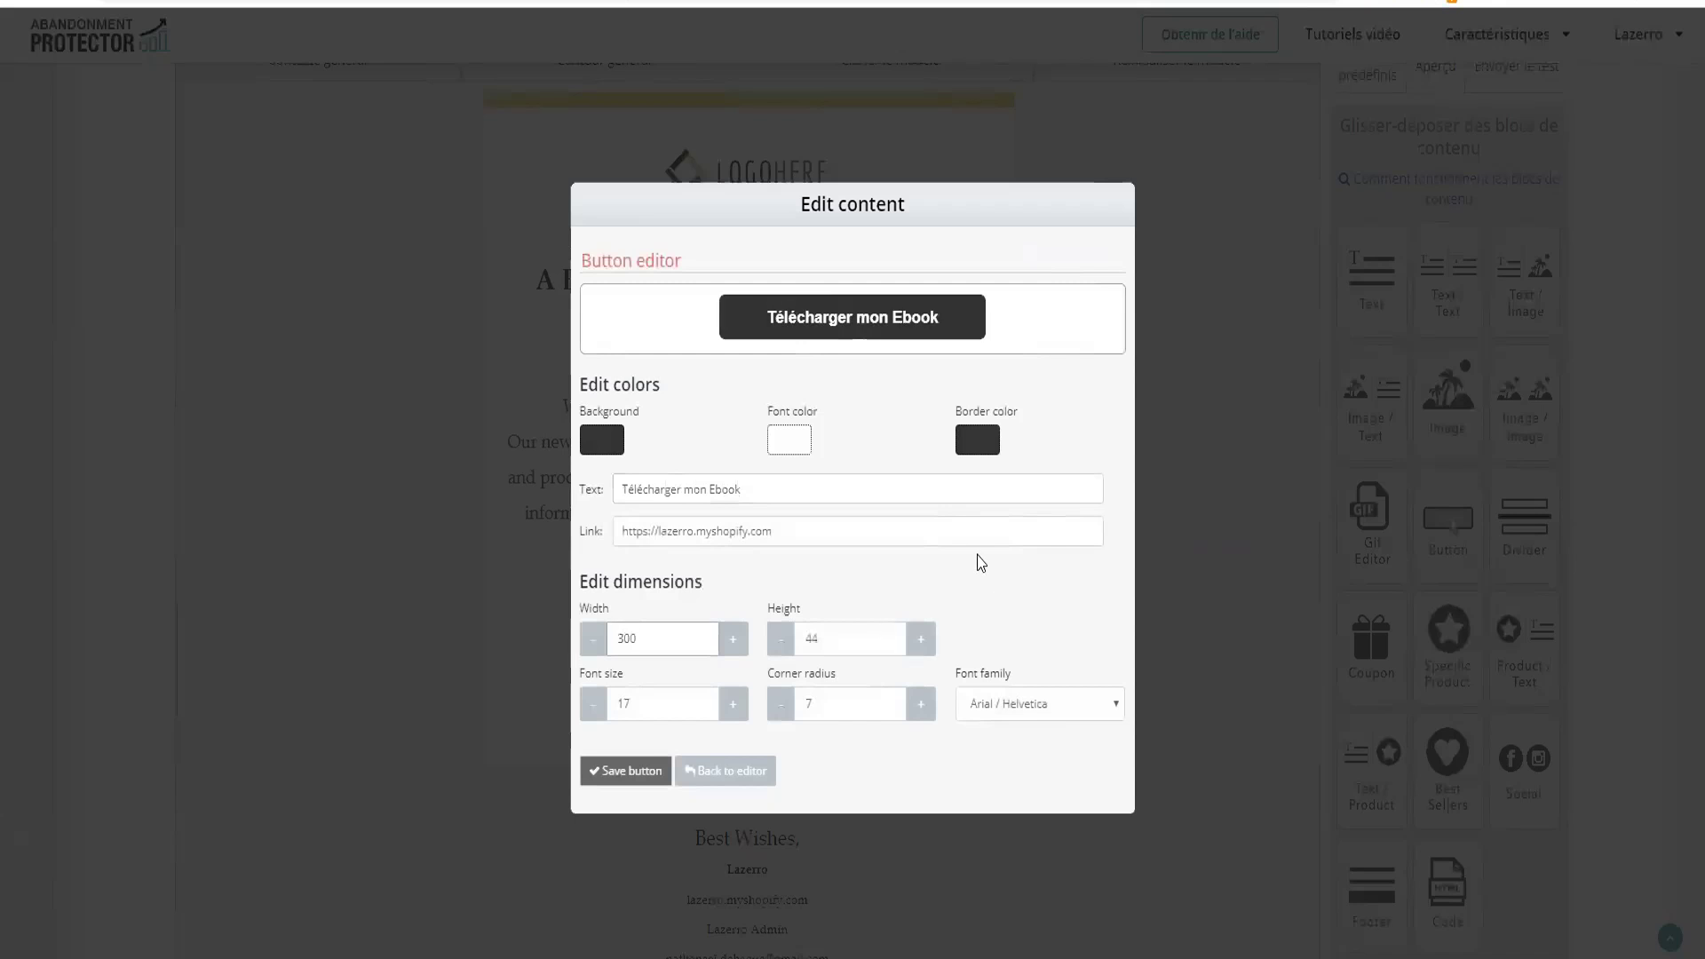
Replace the button link with the pasted Google Drive URL and save the button
left_click_drag(801, 533, 593, 530)
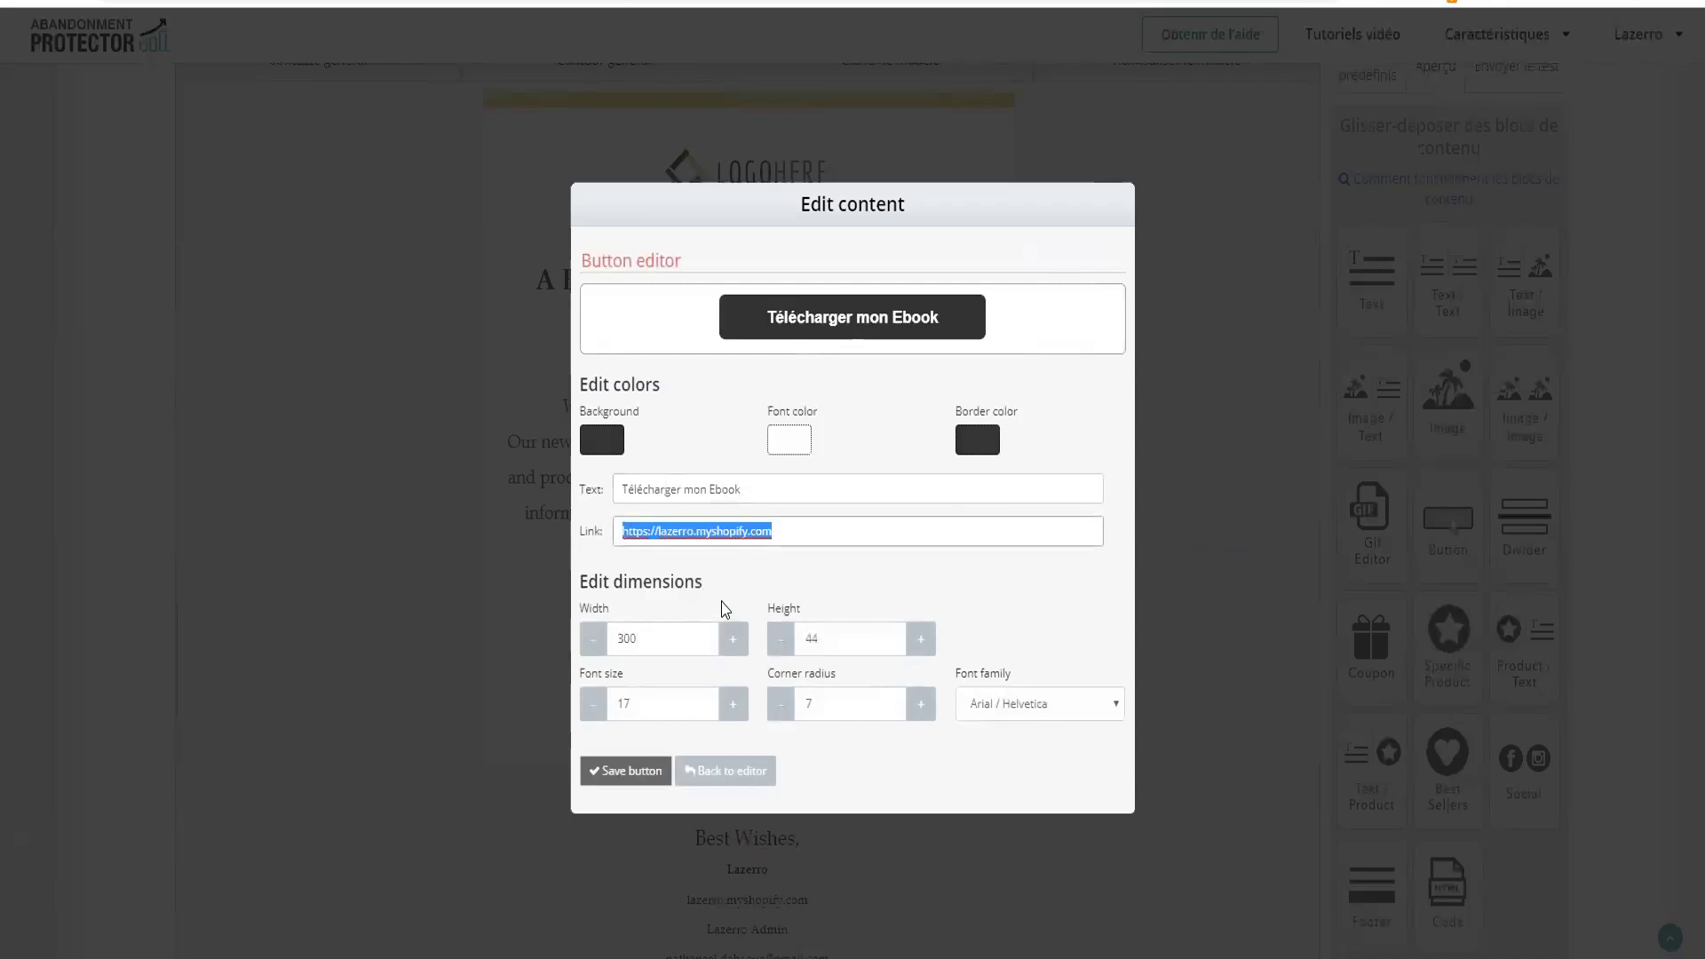
left_click_drag(624, 531, 1028, 530)
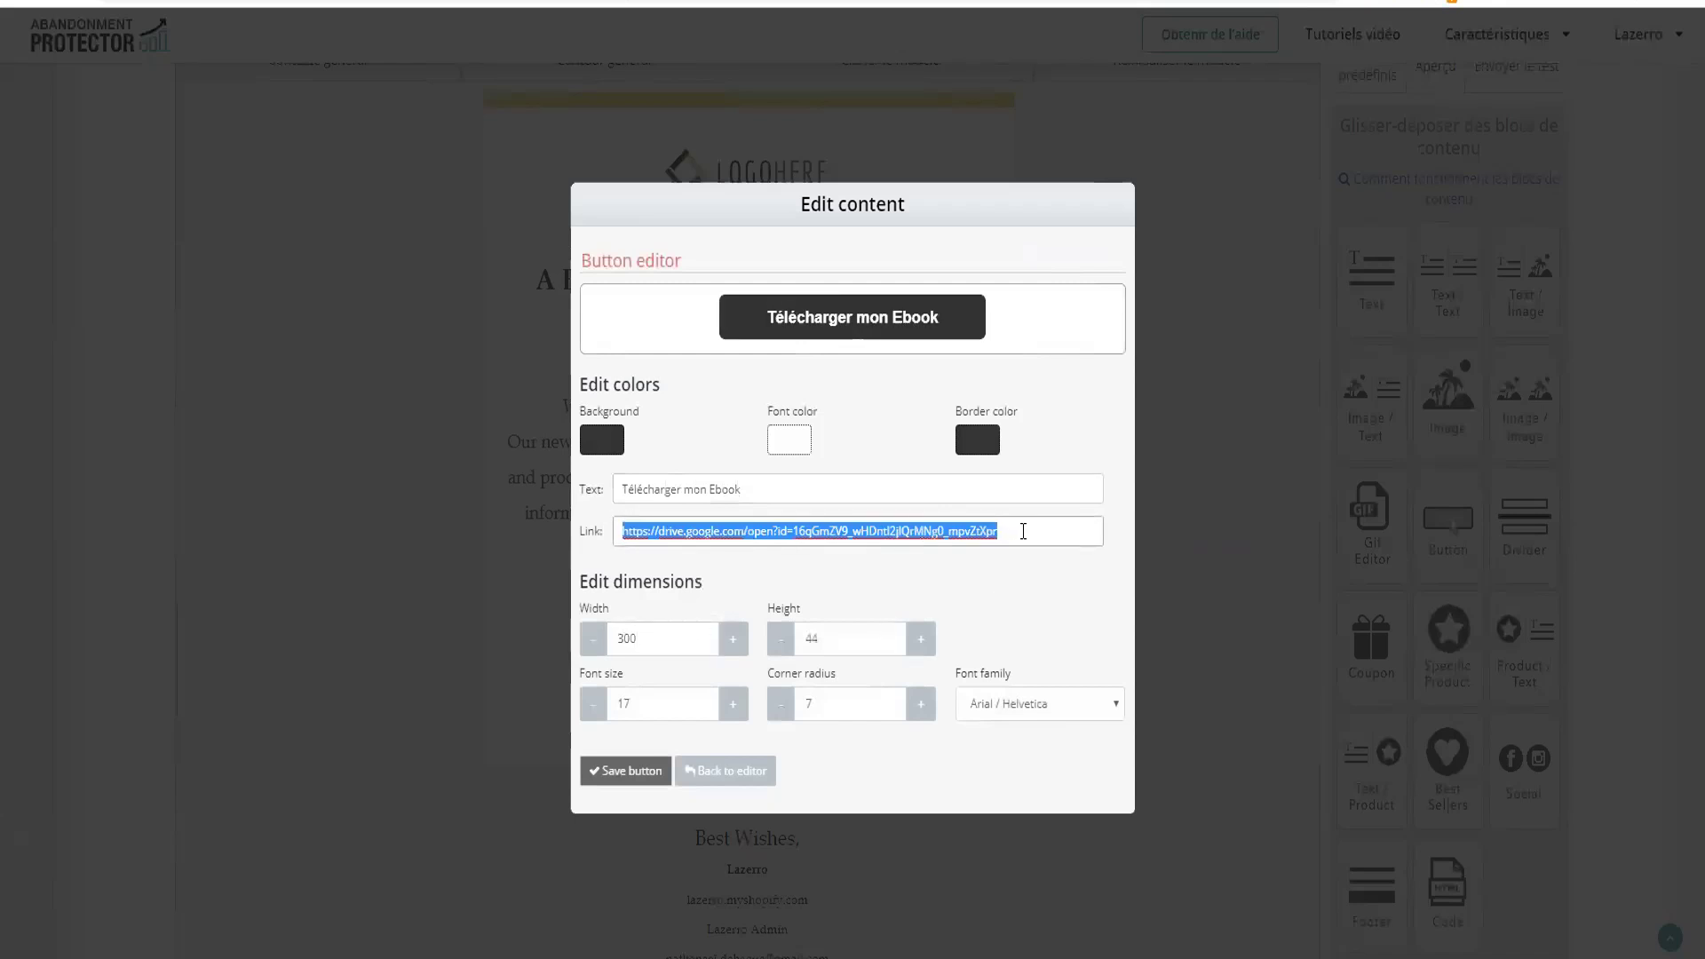
left_click(1039, 530)
left_click(632, 774)
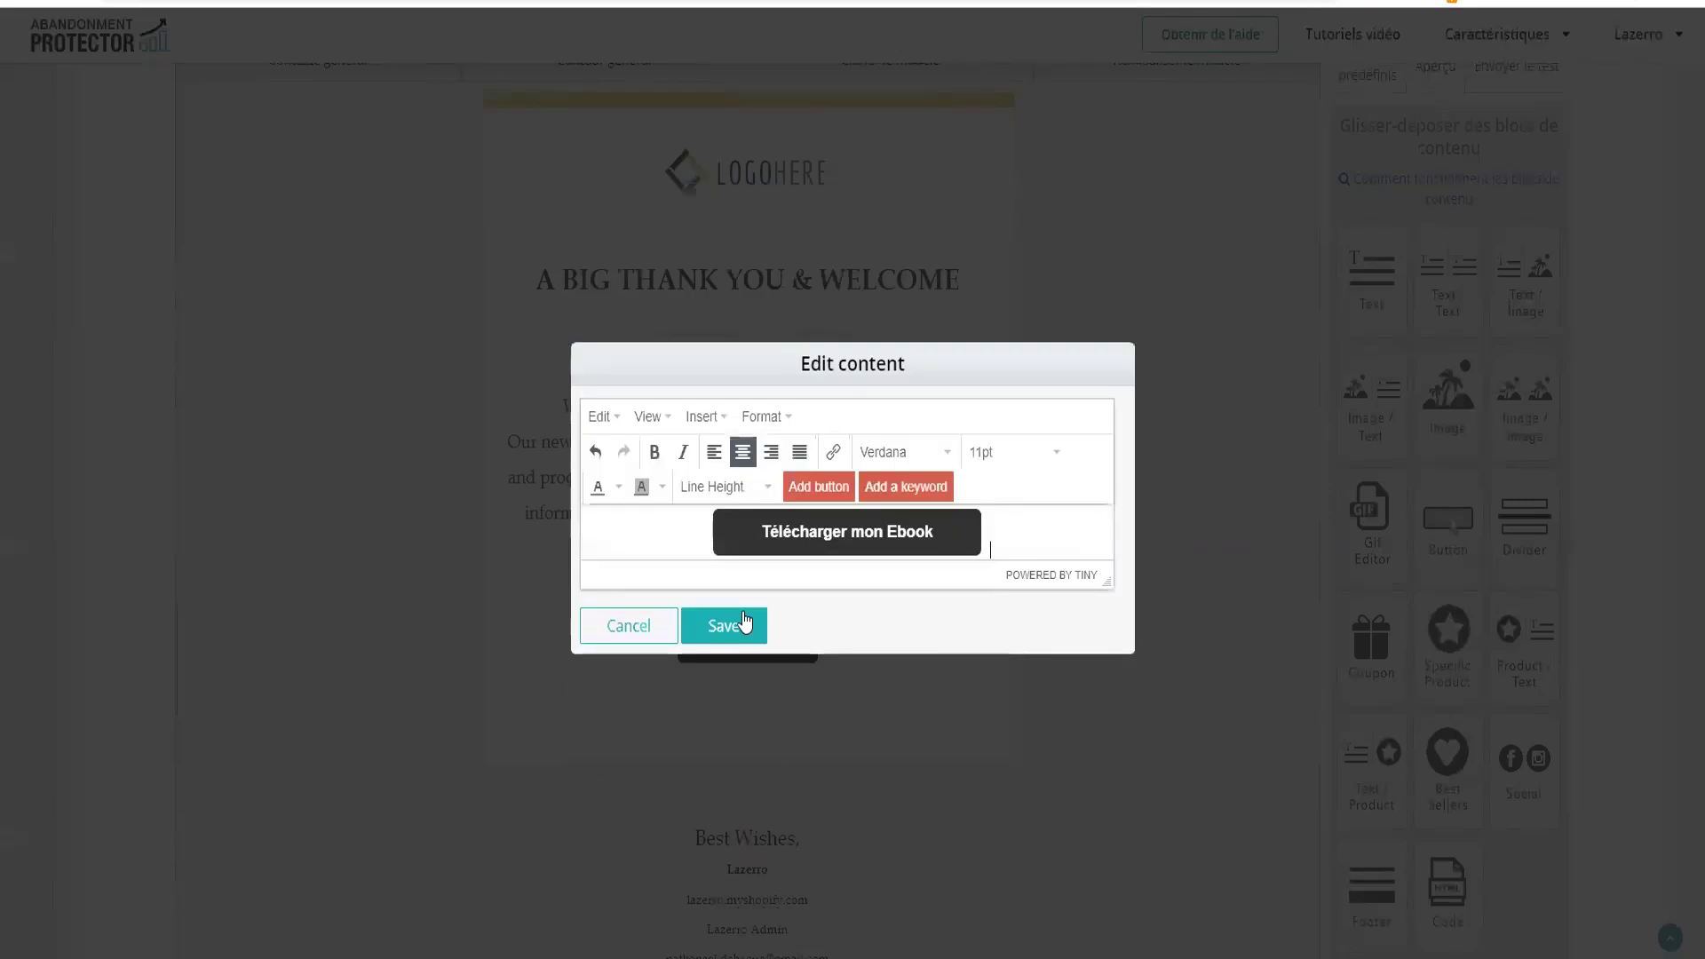
left_click(723, 627)
Save the welcome email template with Save changes and check the updated button
scroll(853, 604, "up", 3)
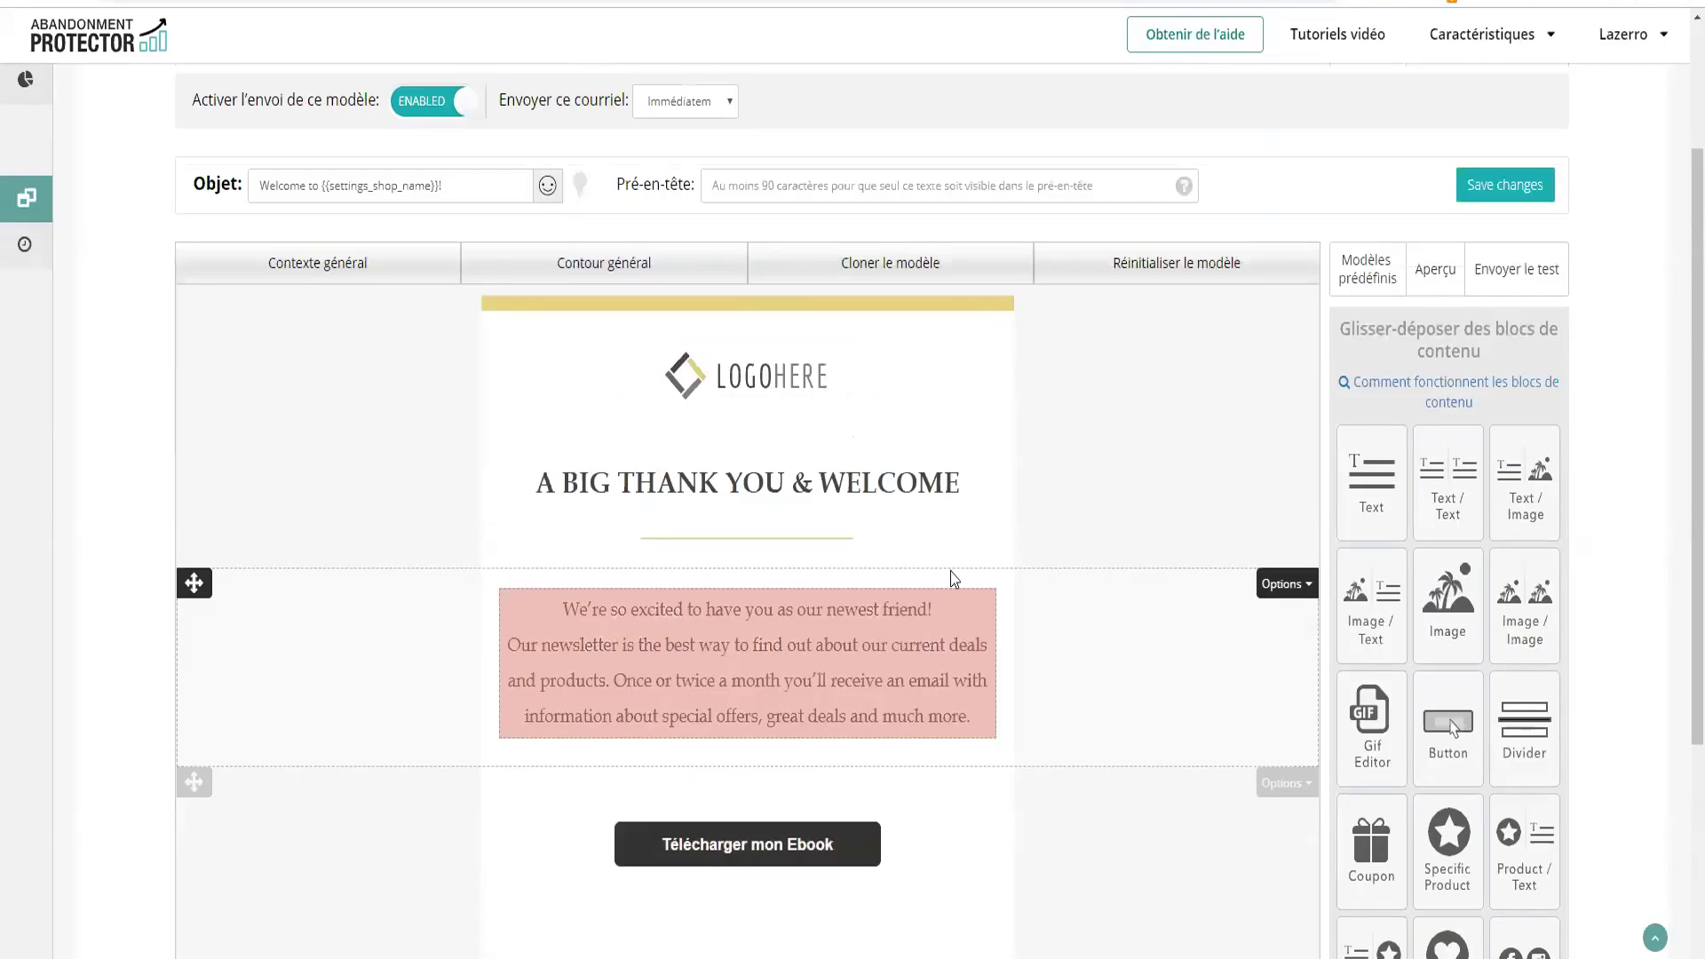
left_click(1509, 185)
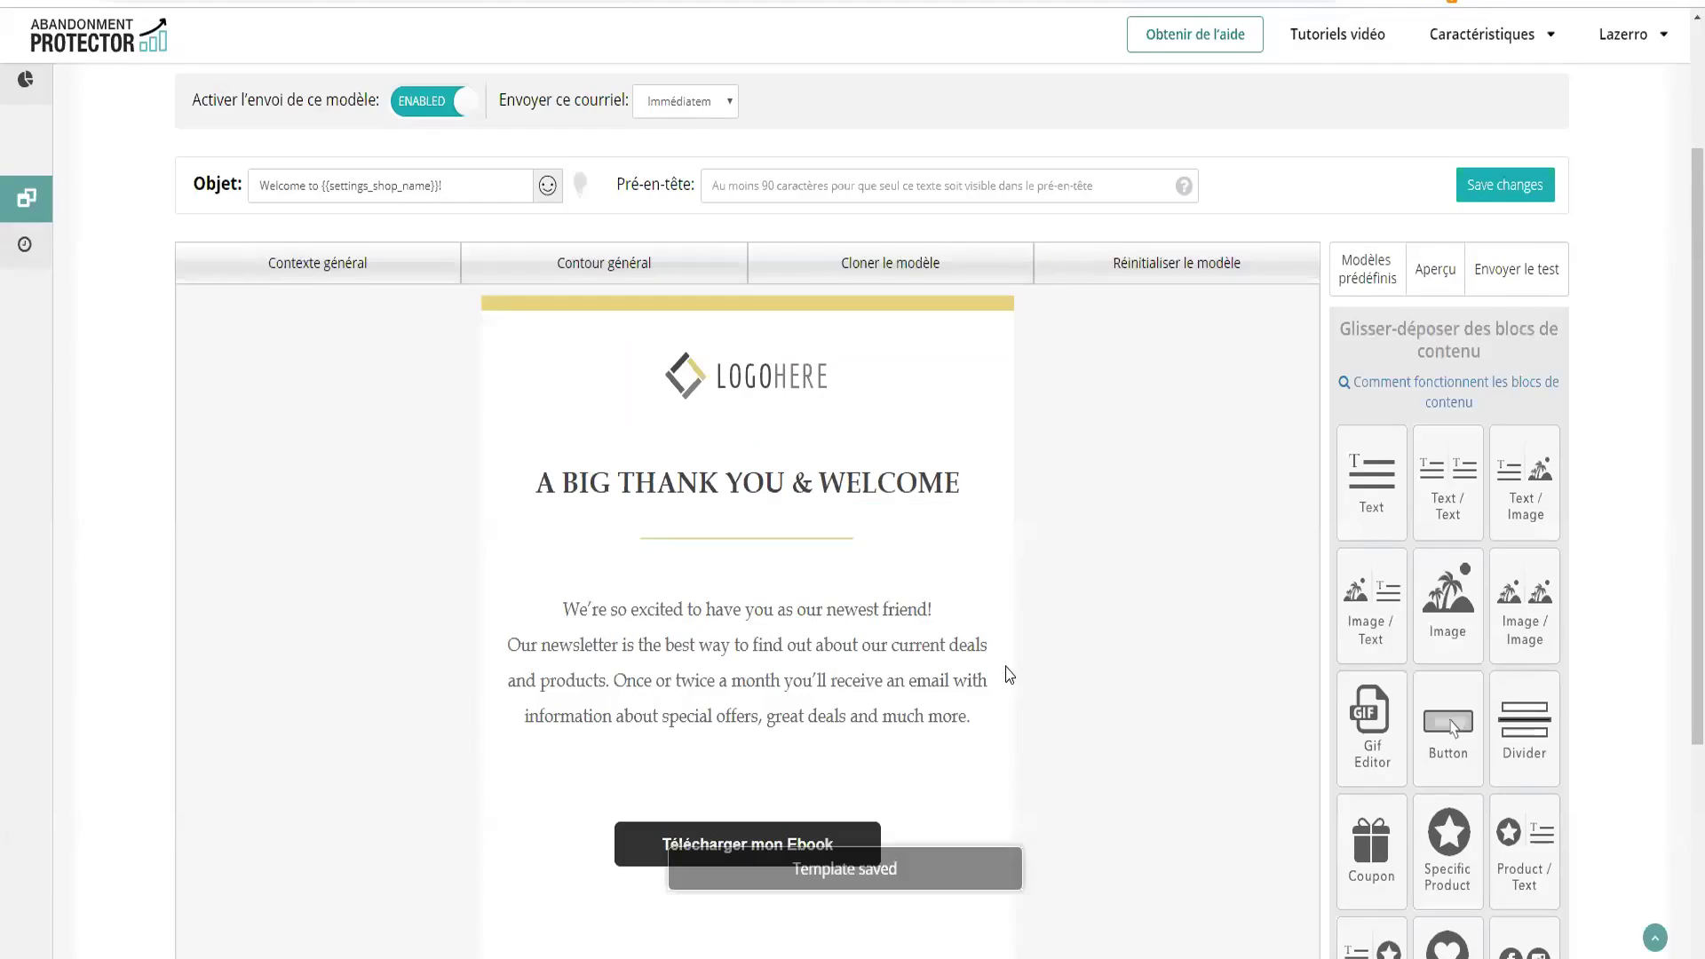
scroll(952, 661, "down", 1)
scroll(952, 661, "down", 1)
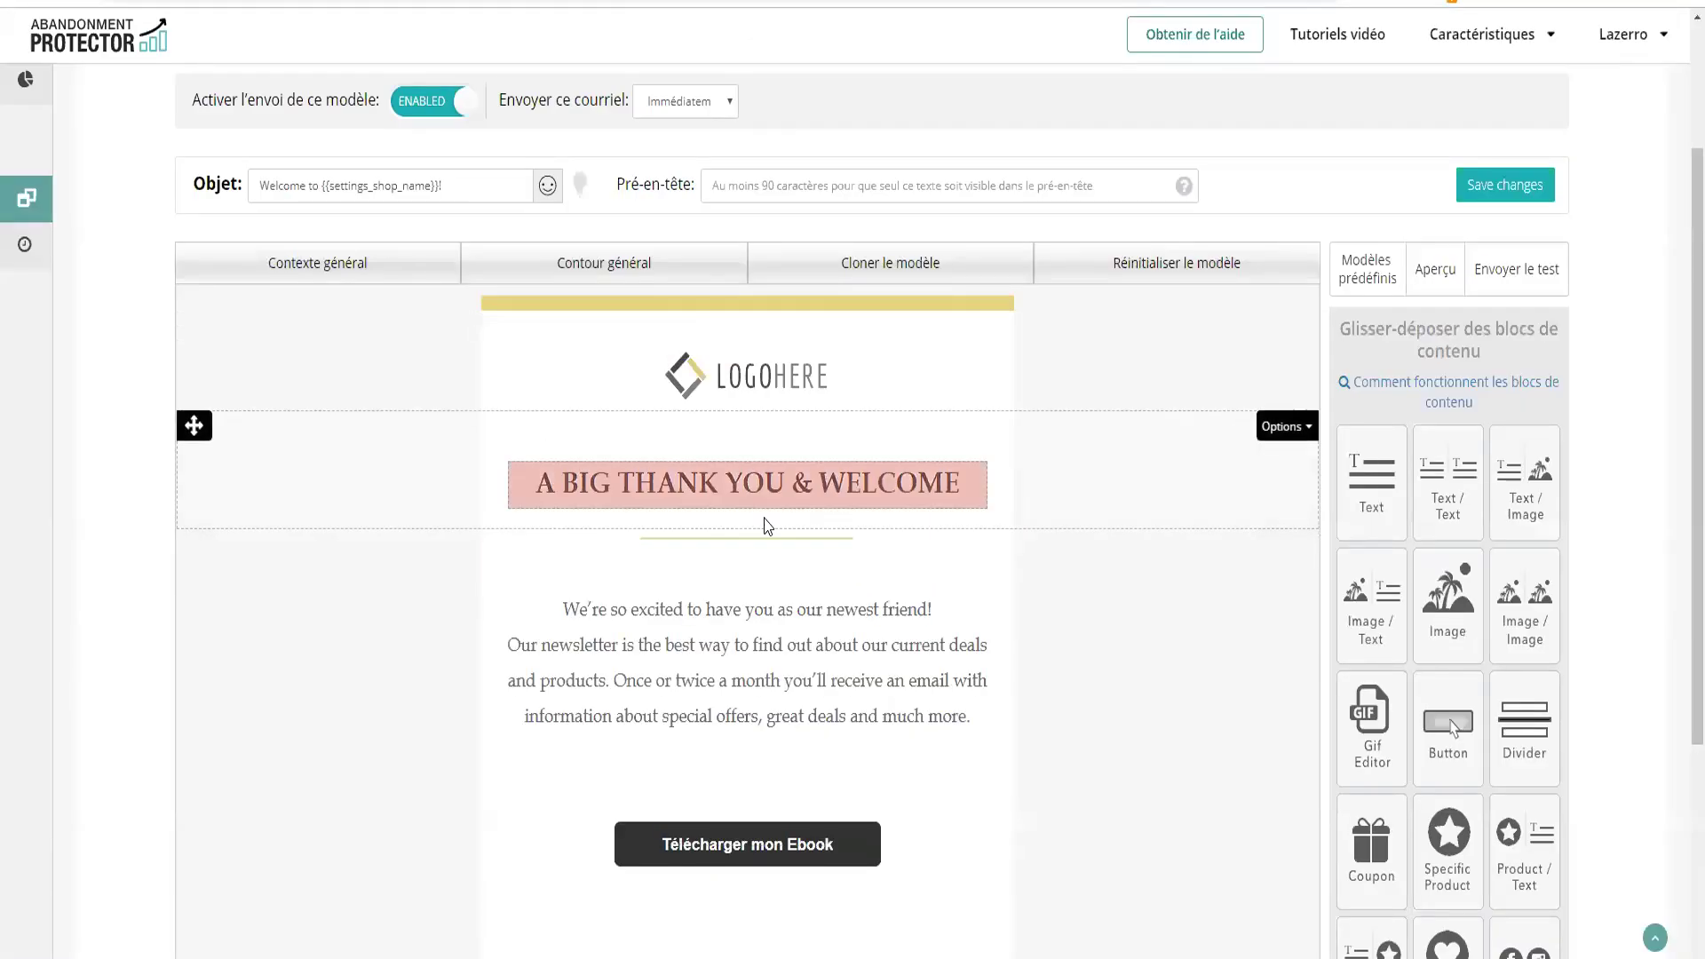
scroll(766, 524, "up", 1)
scroll(723, 563, "down", 3)
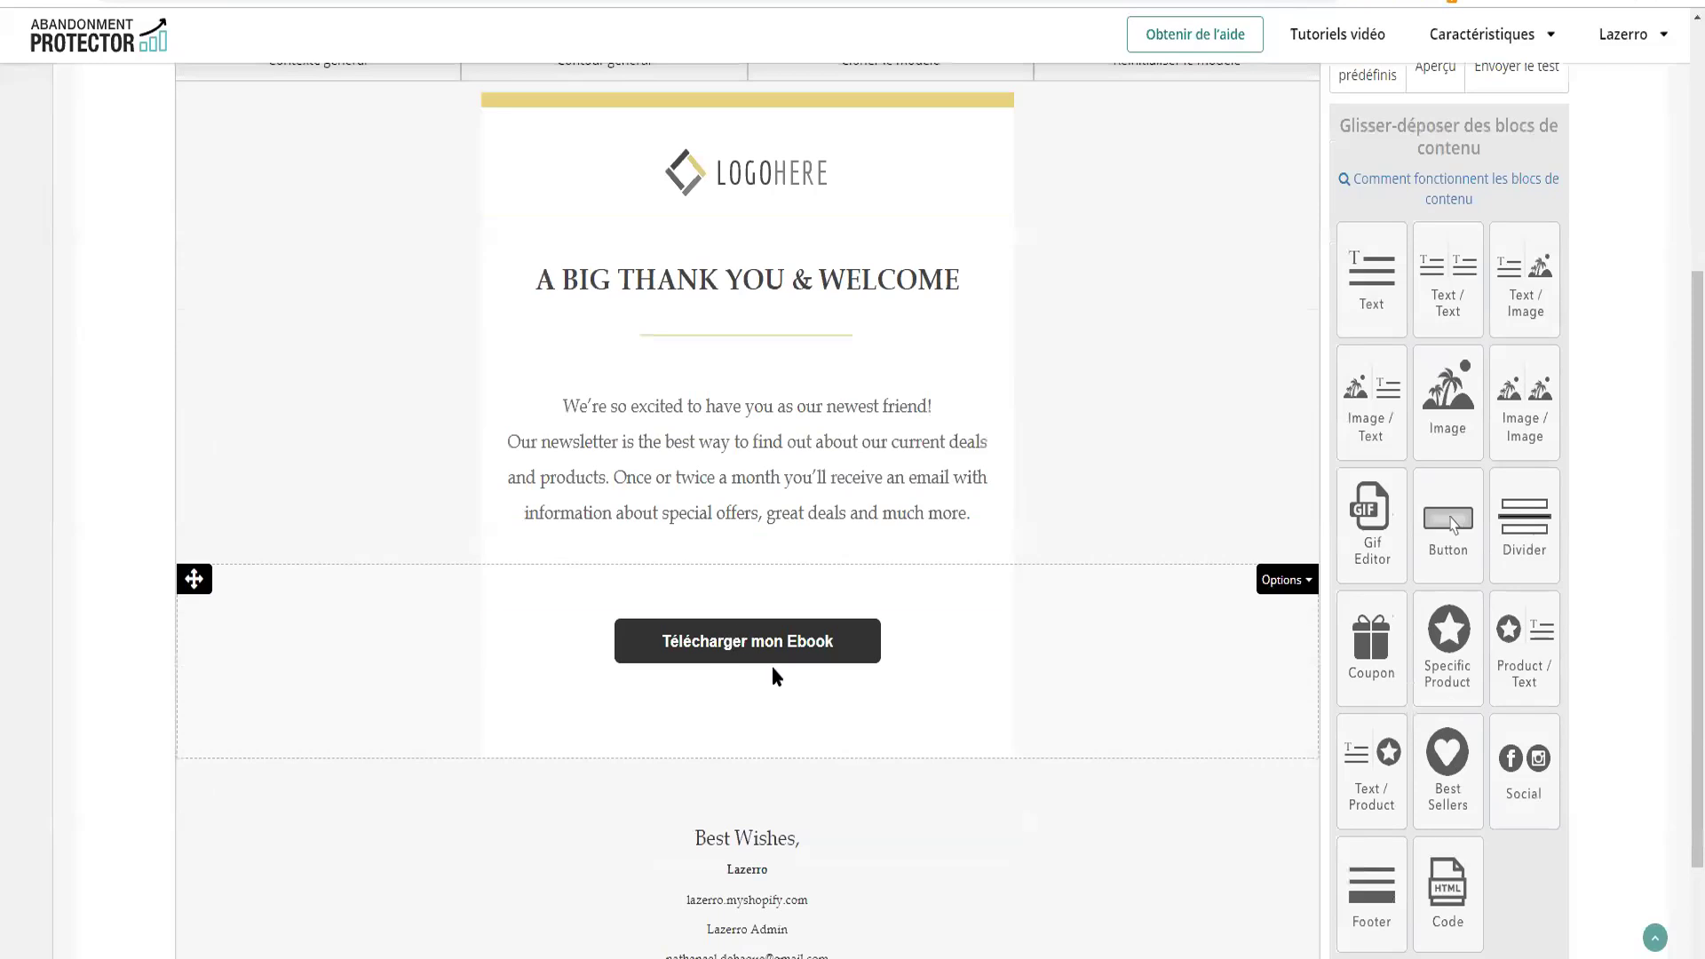
Preview La pyramide de Maslow.pdf in Google Drive, then close the viewer
left_click(746, 657)
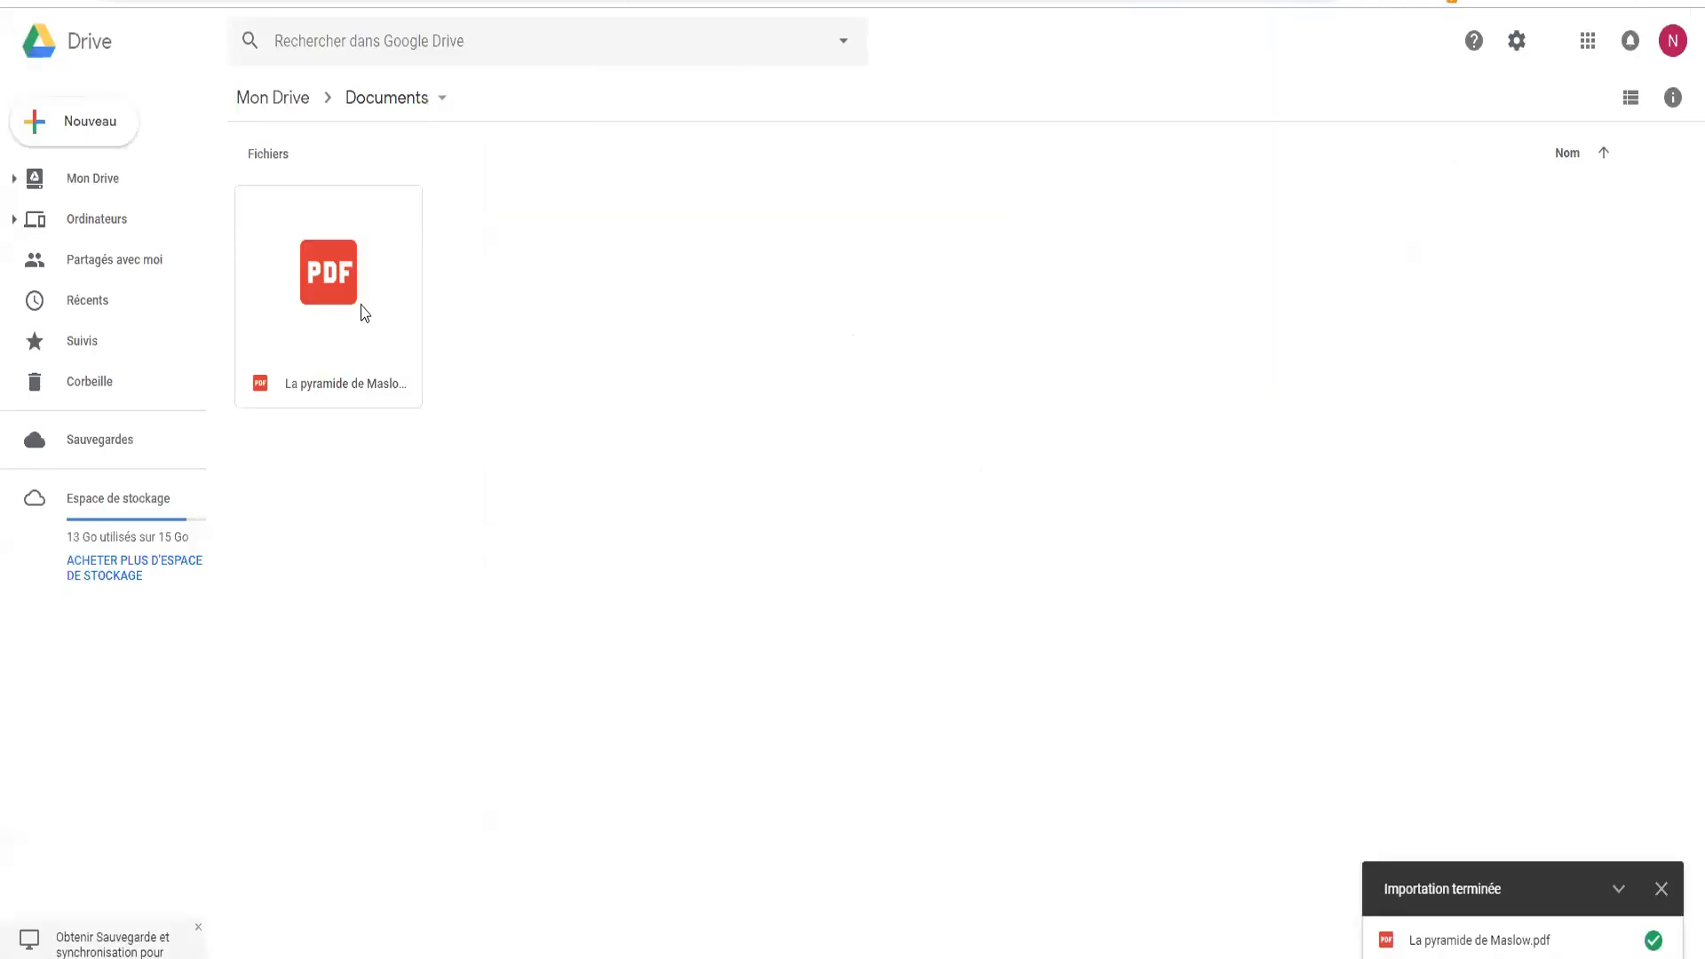
double_click(361, 311)
scroll(860, 523, "down", 5)
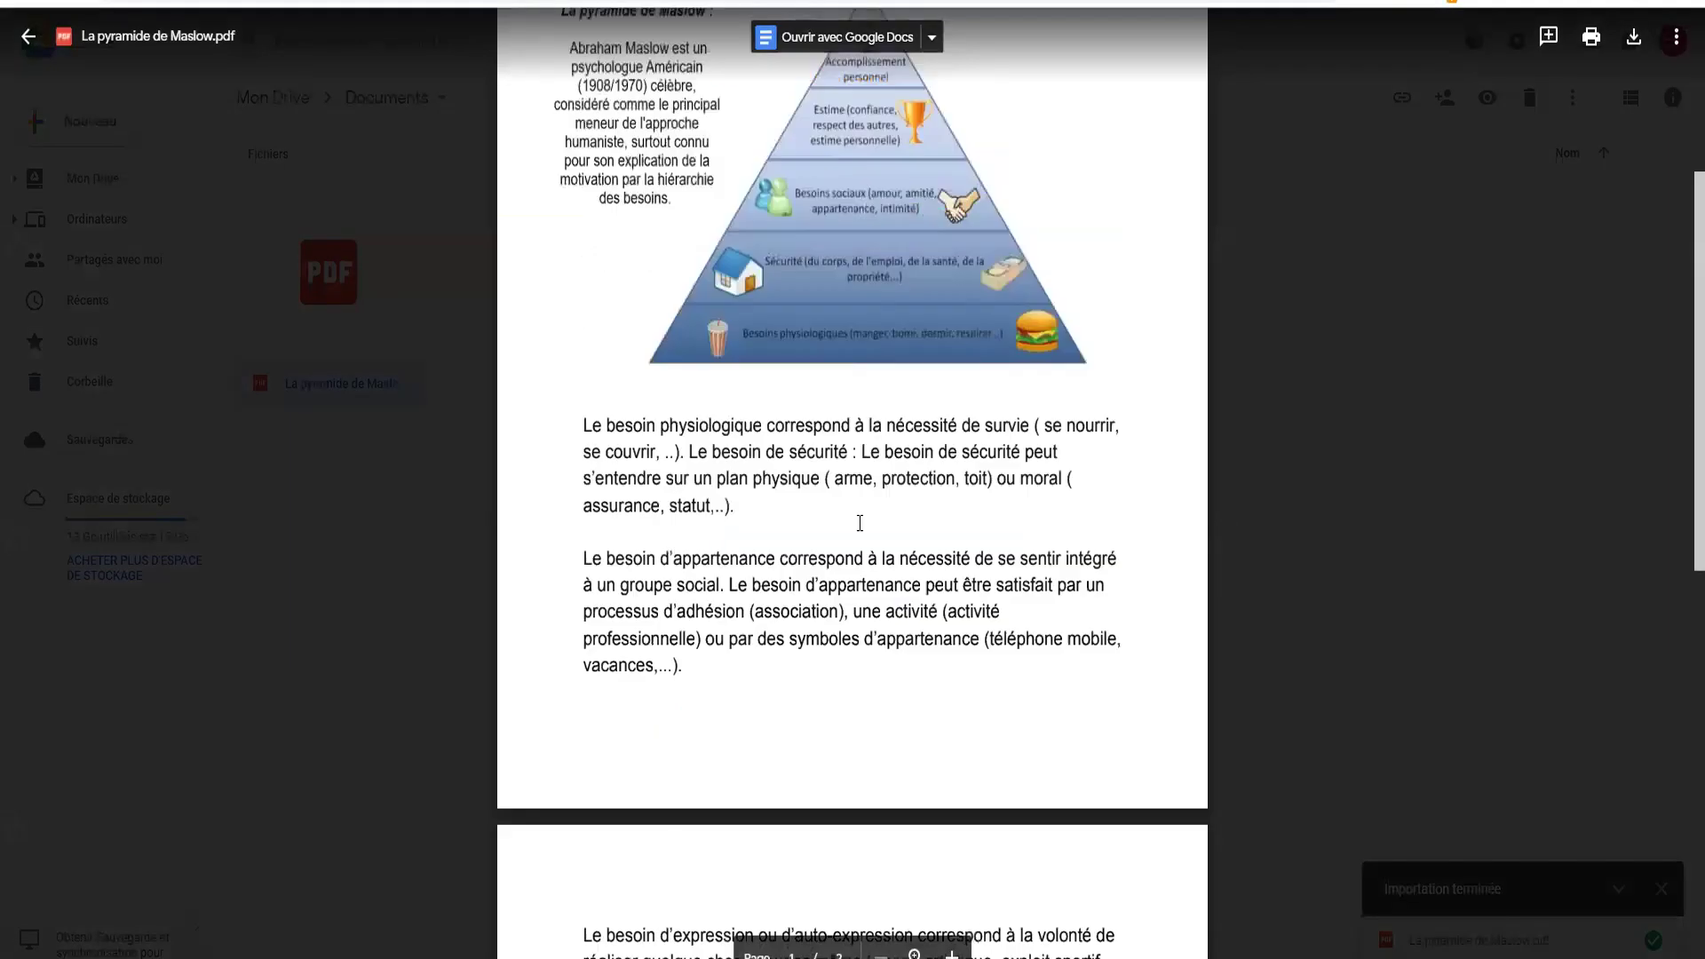
scroll(859, 523, "up", 5)
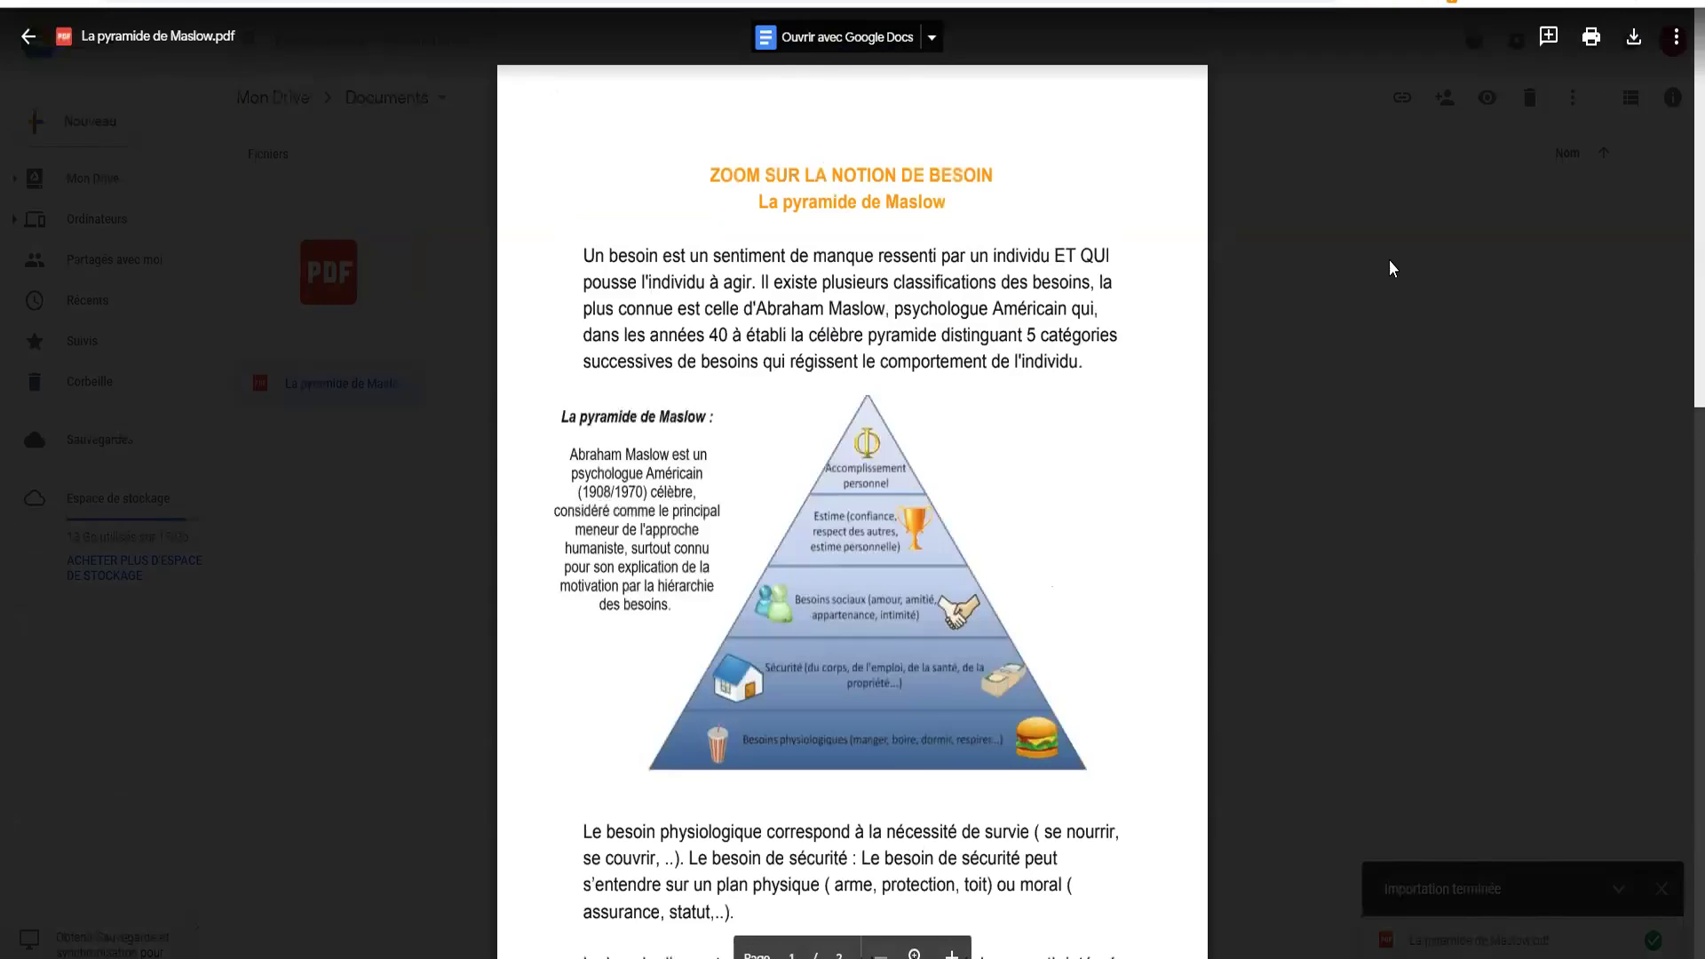
left_click(1559, 560)
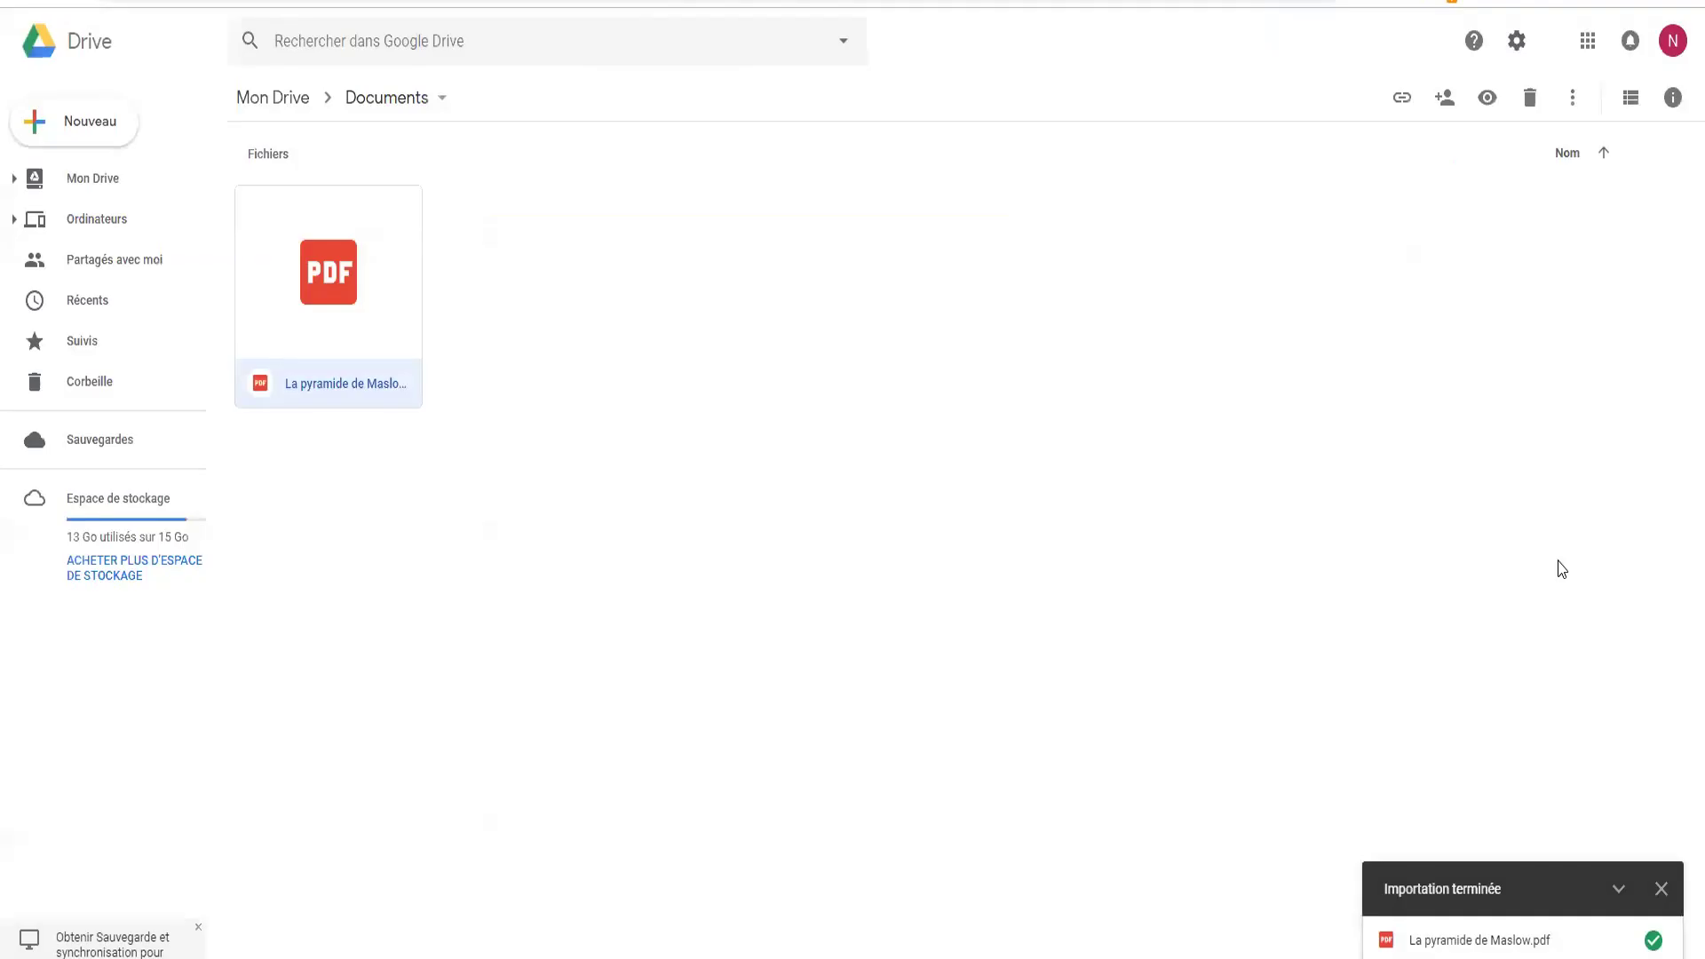